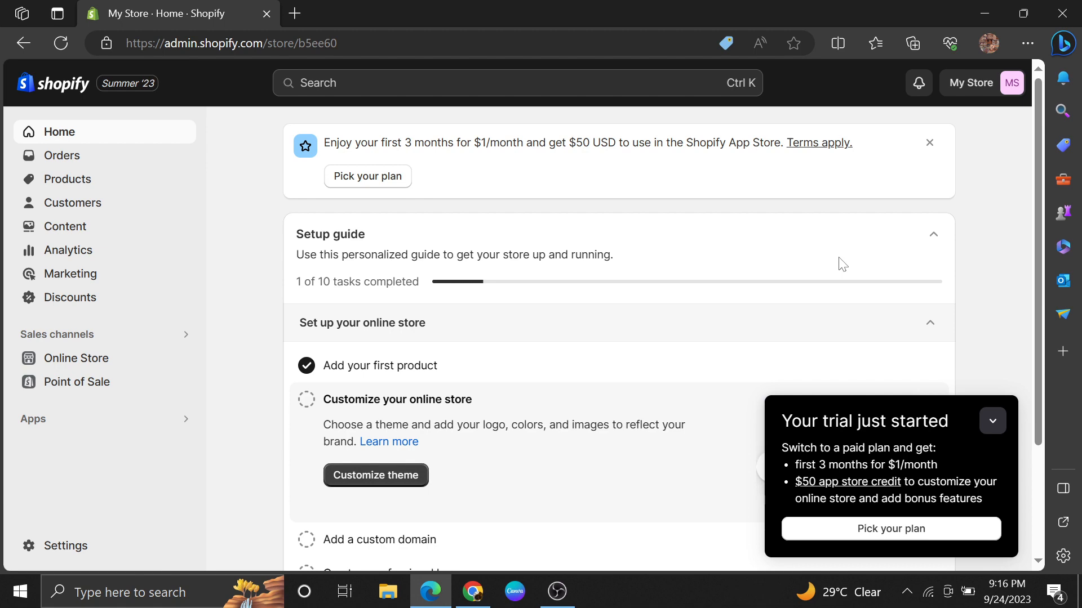
# Step: Search the web for "printful" in a new browser tab and open the official Printful website
pyautogui.hotkey('ctrl', 't')
pyautogui.write('print')
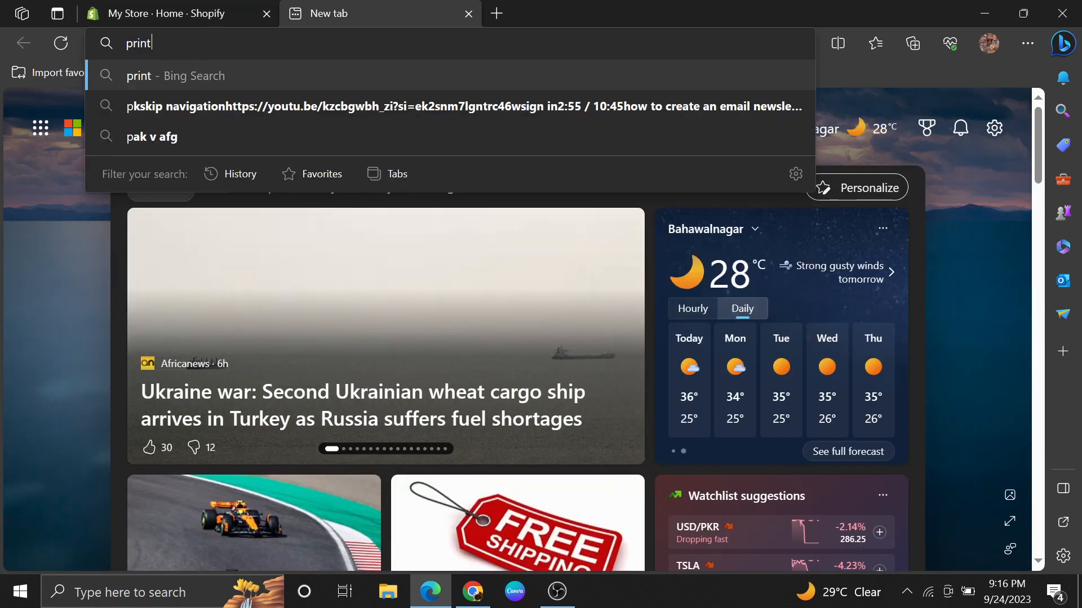
pyautogui.write('ful')
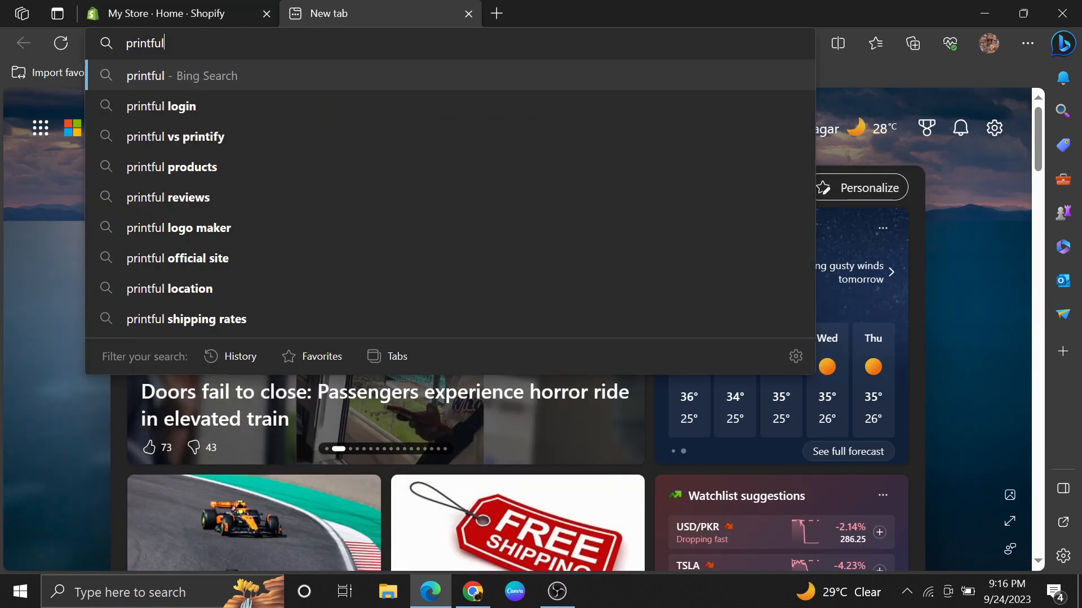
pyautogui.hotkey('ctrl', 'a')
pyautogui.press('Return')
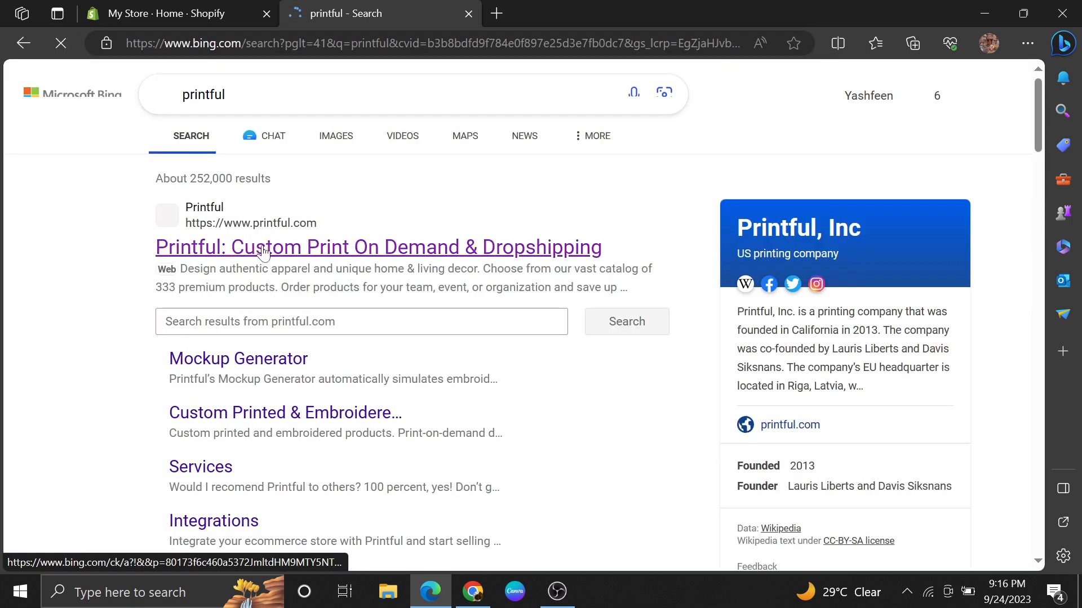
pyautogui.click(279, 249)
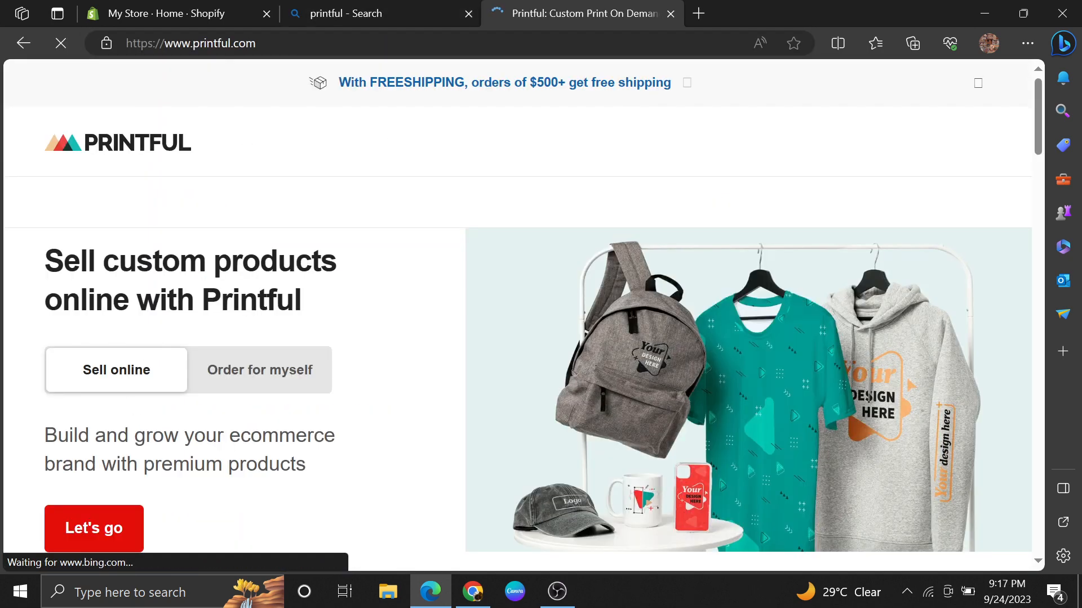
# Step: Sign up for a Printful account with an existing Google account, allowing all cookies and agreeing to the terms of service
pyautogui.click(117, 538)
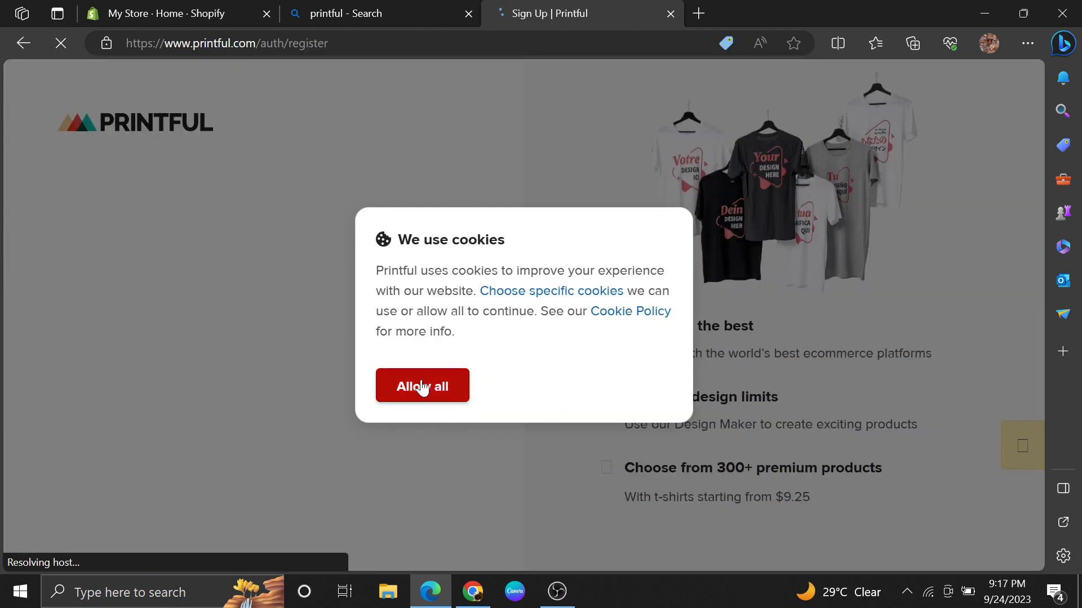
pyautogui.click(423, 386)
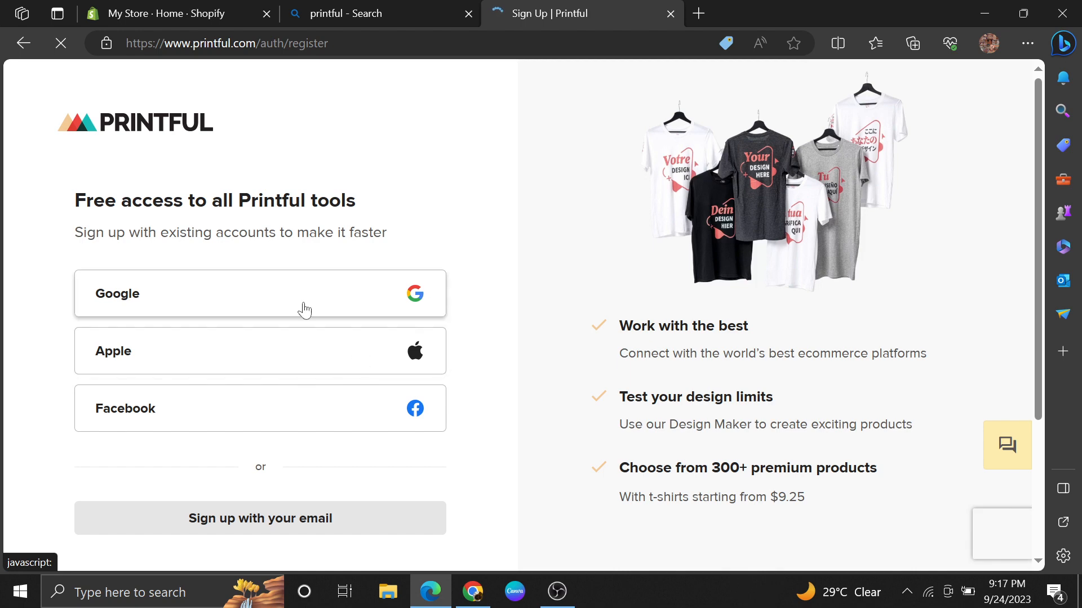
pyautogui.click(323, 295)
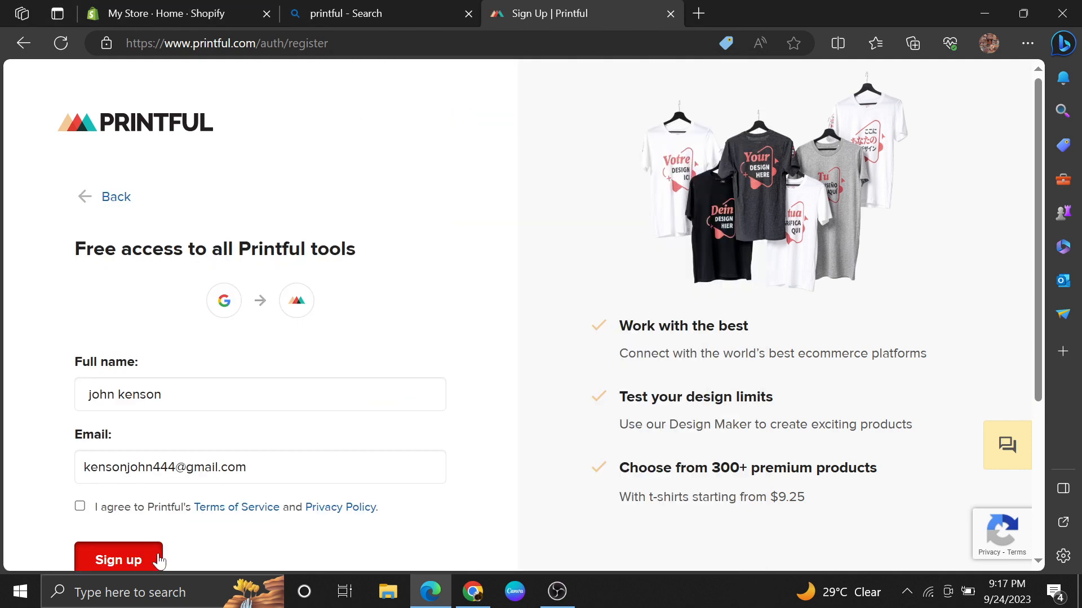
pyautogui.click(159, 558)
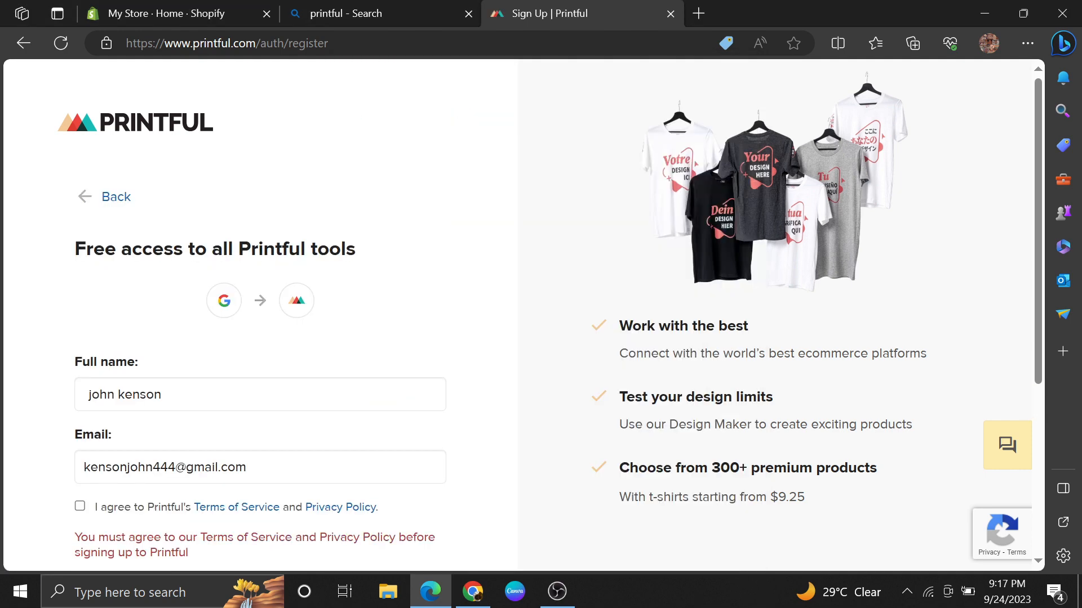
pyautogui.click(80, 507)
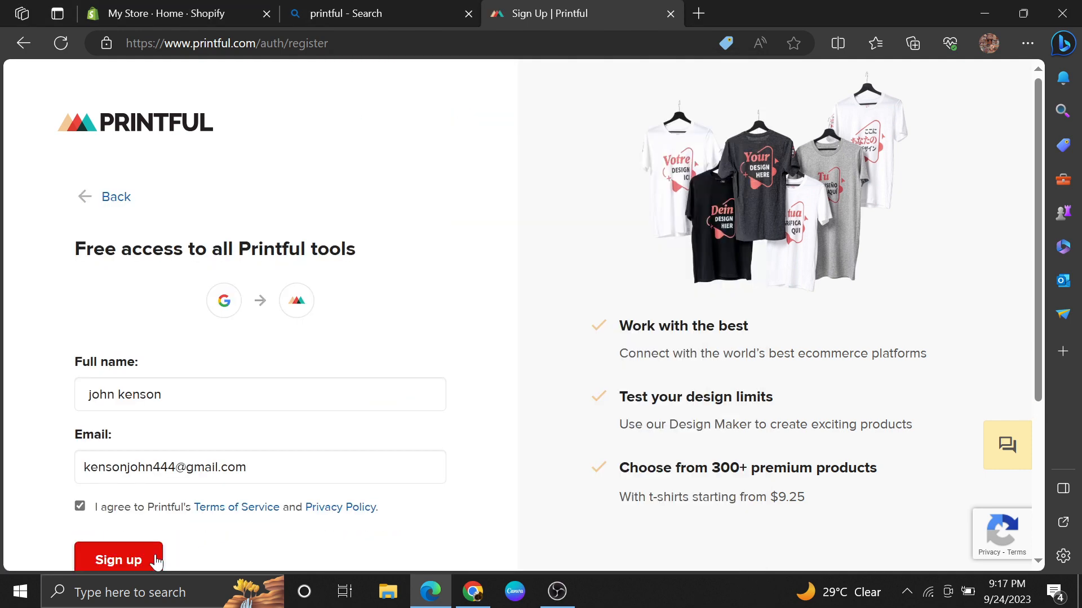
pyautogui.click(95, 557)
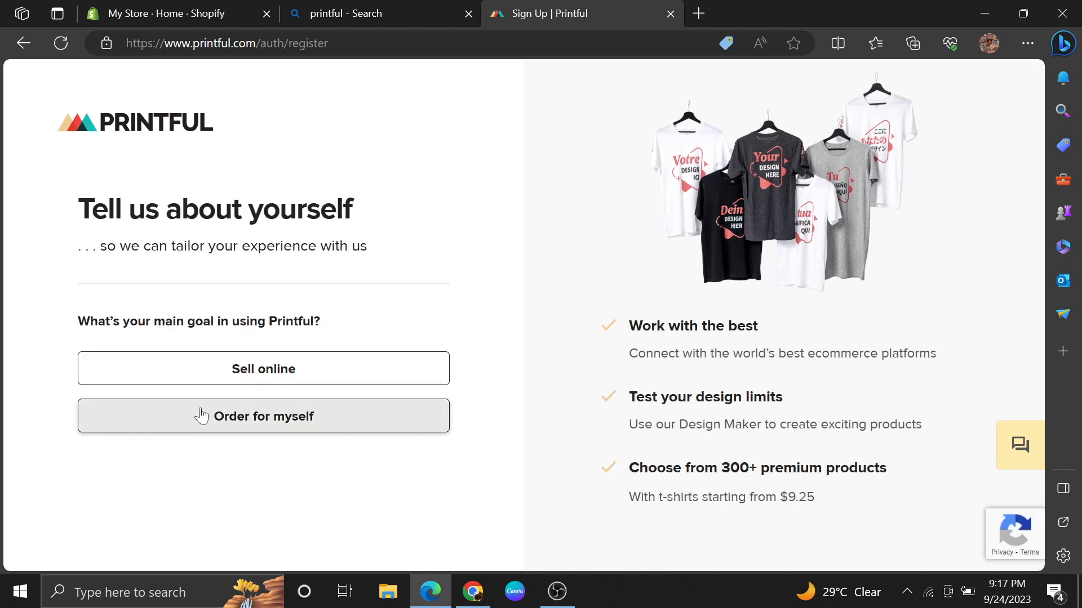
# Step: Answer the onboarding questions with Sell online as the main goal and Agency as the business type, and skip the product interest question
pyautogui.click(202, 381)
pyautogui.click(242, 271)
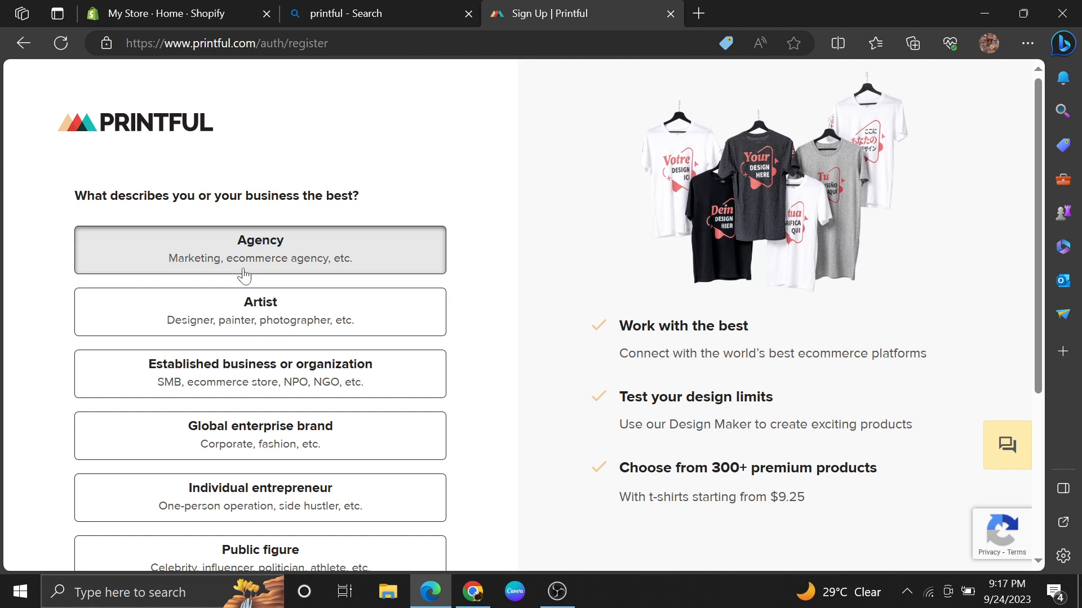
pyautogui.click(251, 240)
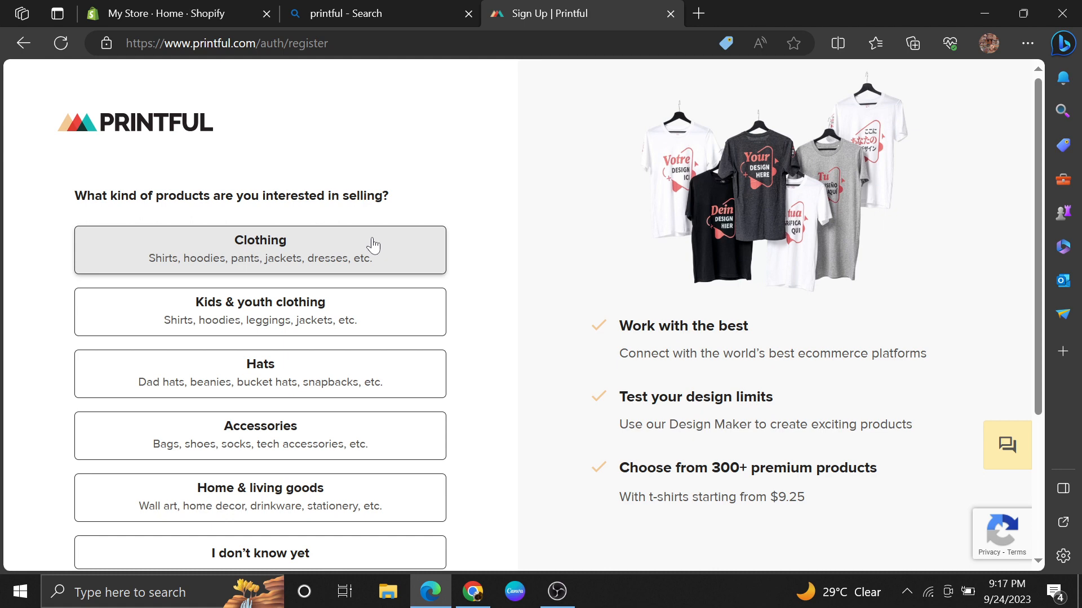
pyautogui.press('F11')
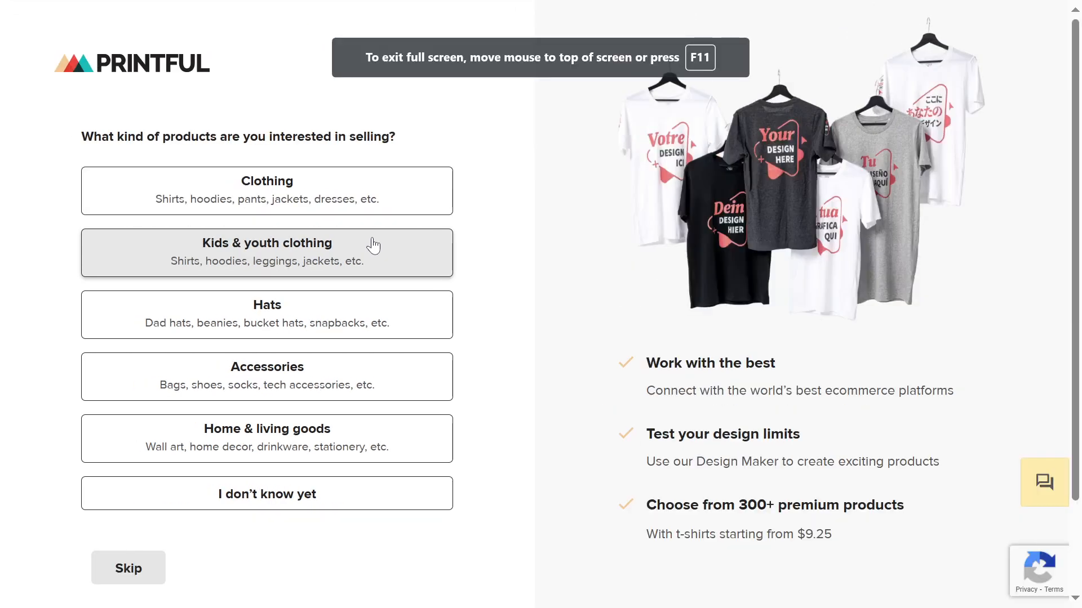
pyautogui.click(146, 568)
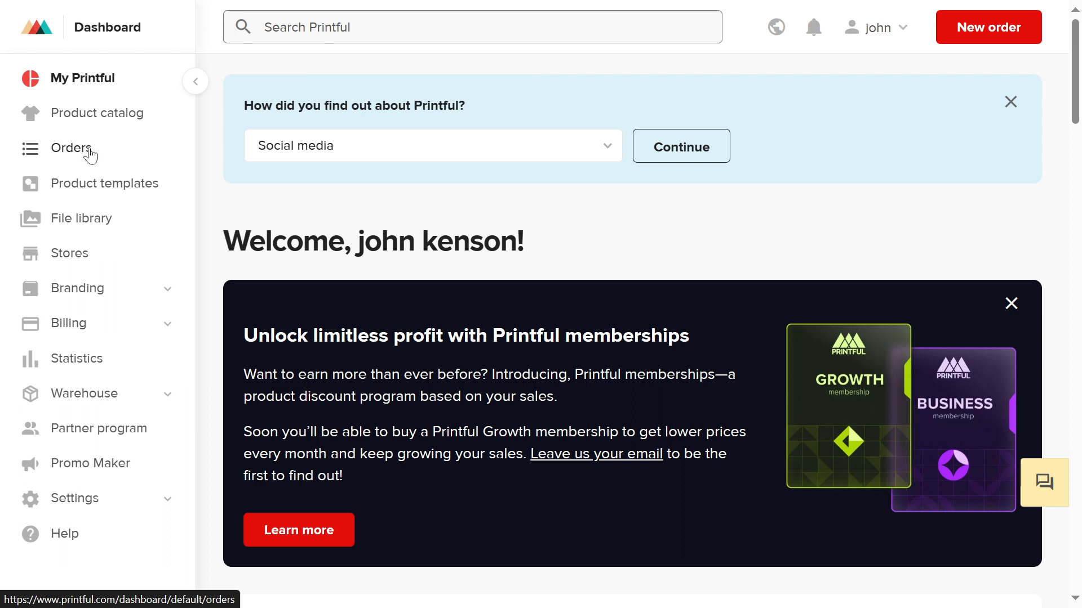
# Step: Open the Printful product templates page and read the three-step explanation of how templates work
pyautogui.click(111, 193)
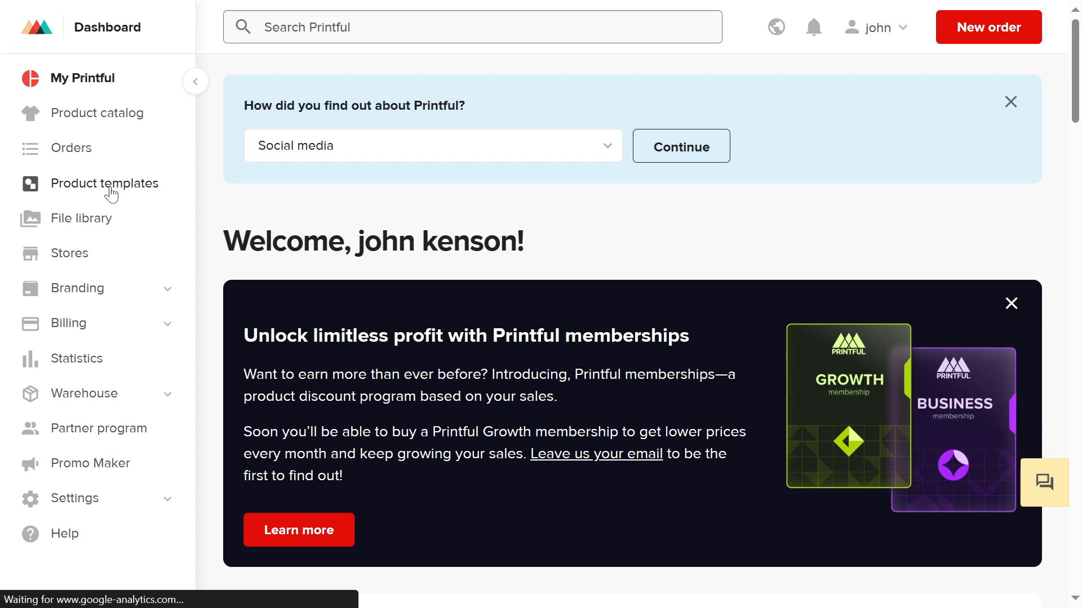
pyautogui.press('F11')
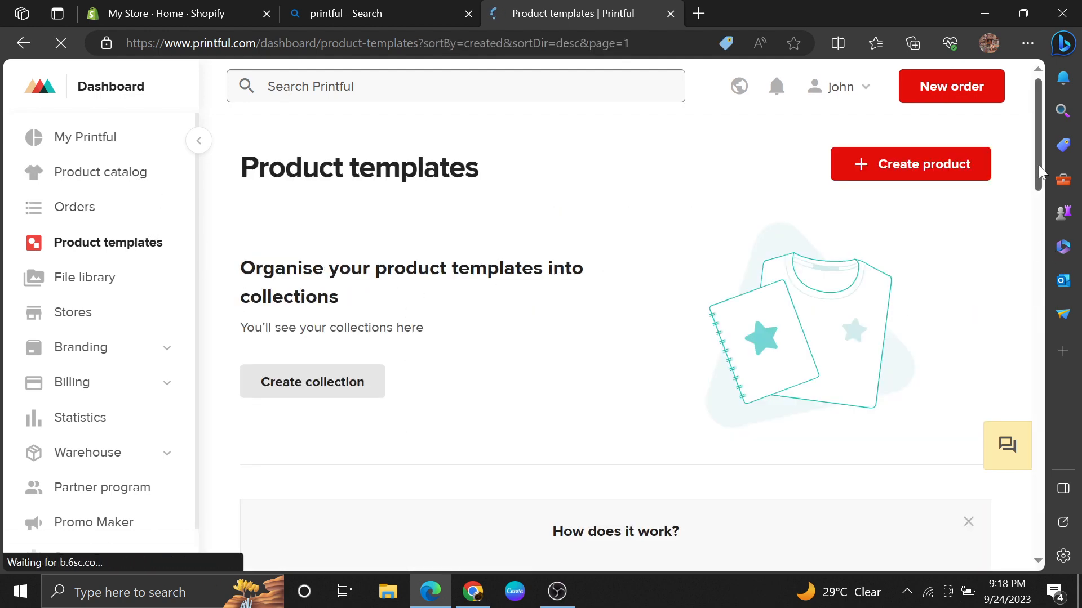
pyautogui.moveTo(1039, 165); pyautogui.dragTo(1033, 259)
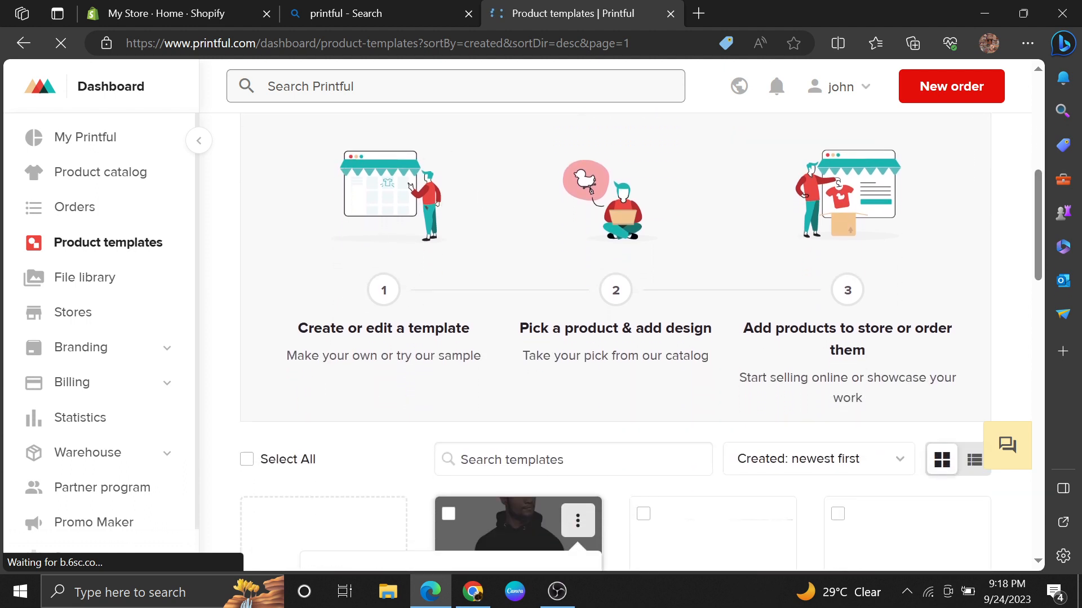
pyautogui.moveTo(297, 329); pyautogui.dragTo(872, 353)
pyautogui.click(693, 432)
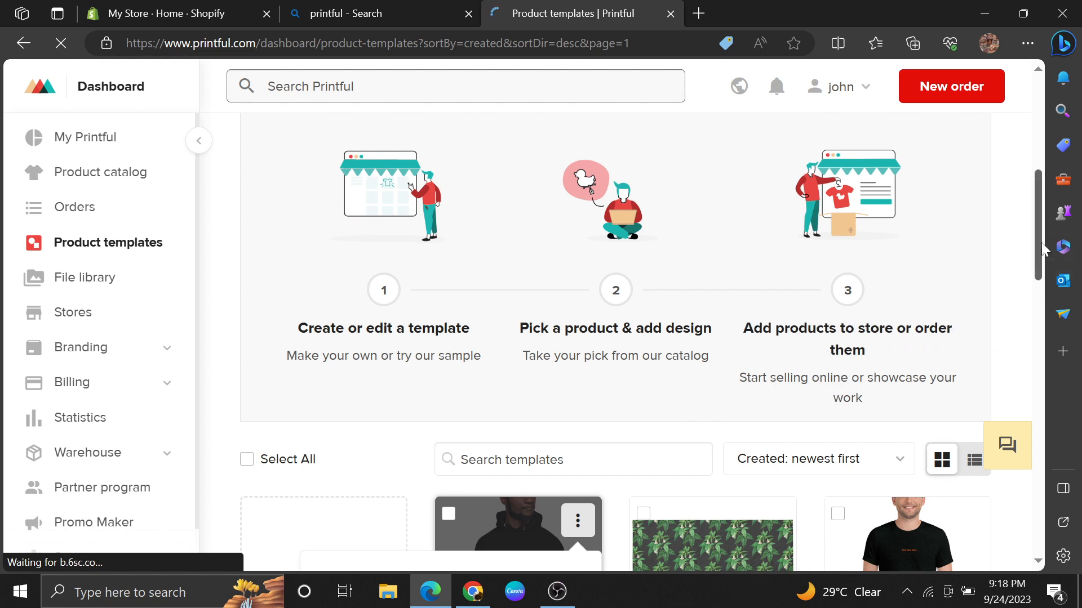
pyautogui.moveTo(1041, 242); pyautogui.dragTo(1033, 163)
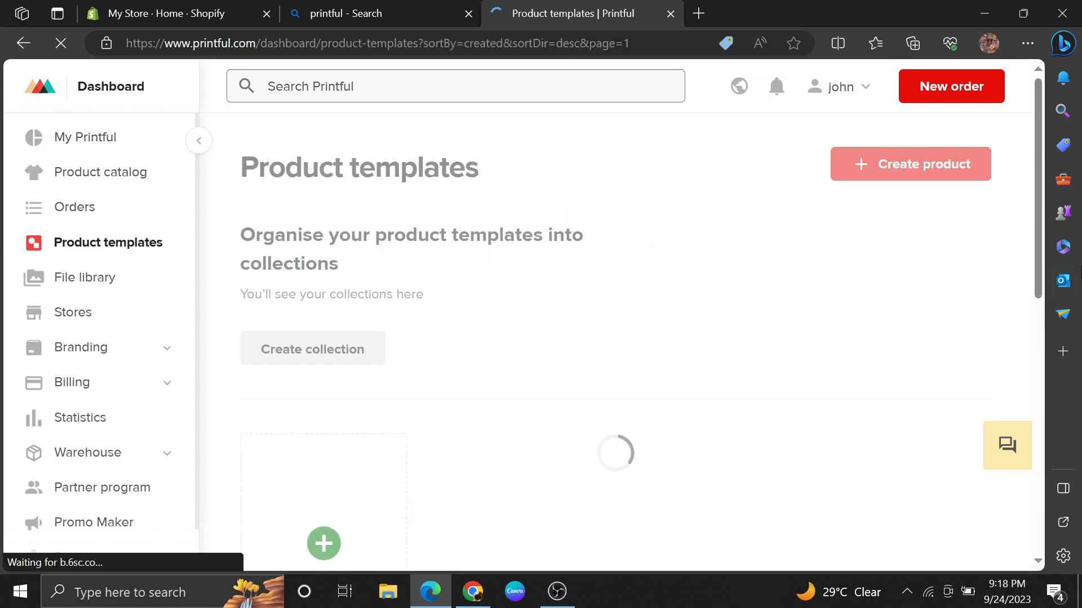
pyautogui.scroll(-4, 1041, 207)
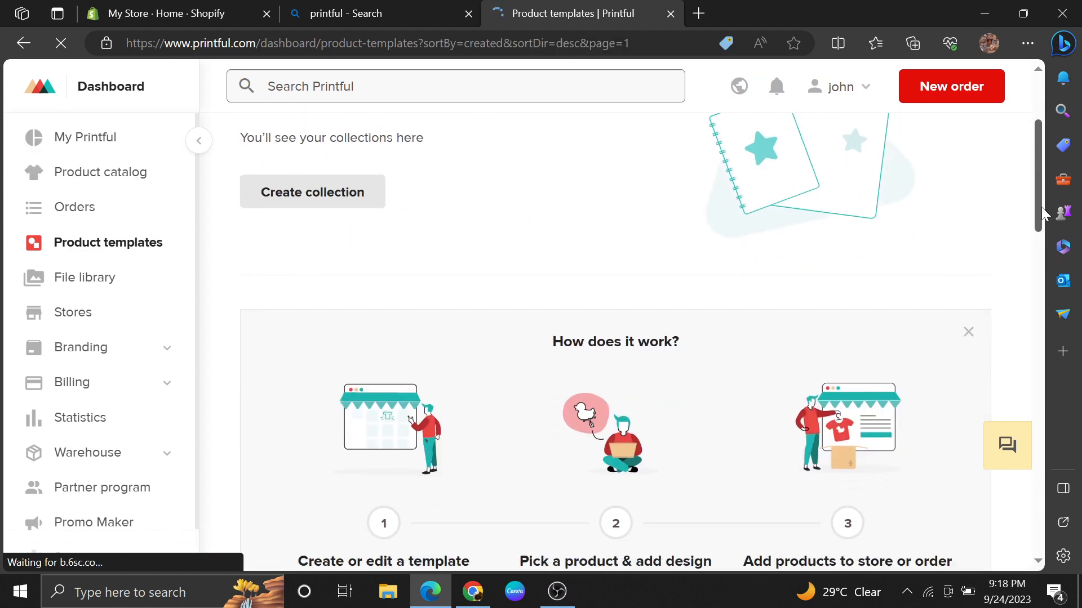
pyautogui.scroll(-3, 1041, 222)
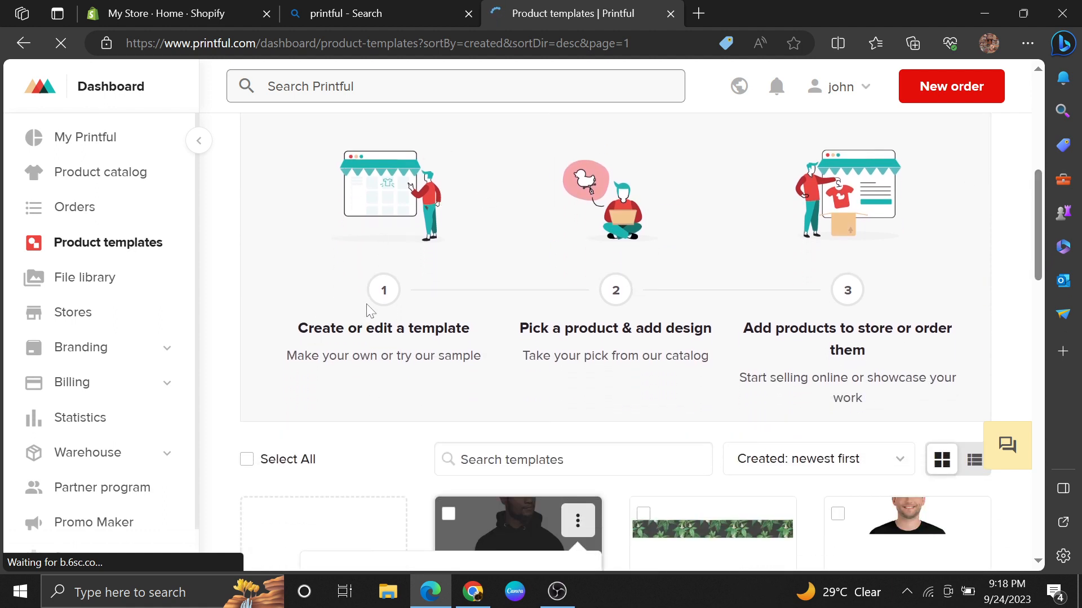
pyautogui.moveTo(298, 330); pyautogui.dragTo(872, 352)
pyautogui.click(693, 432)
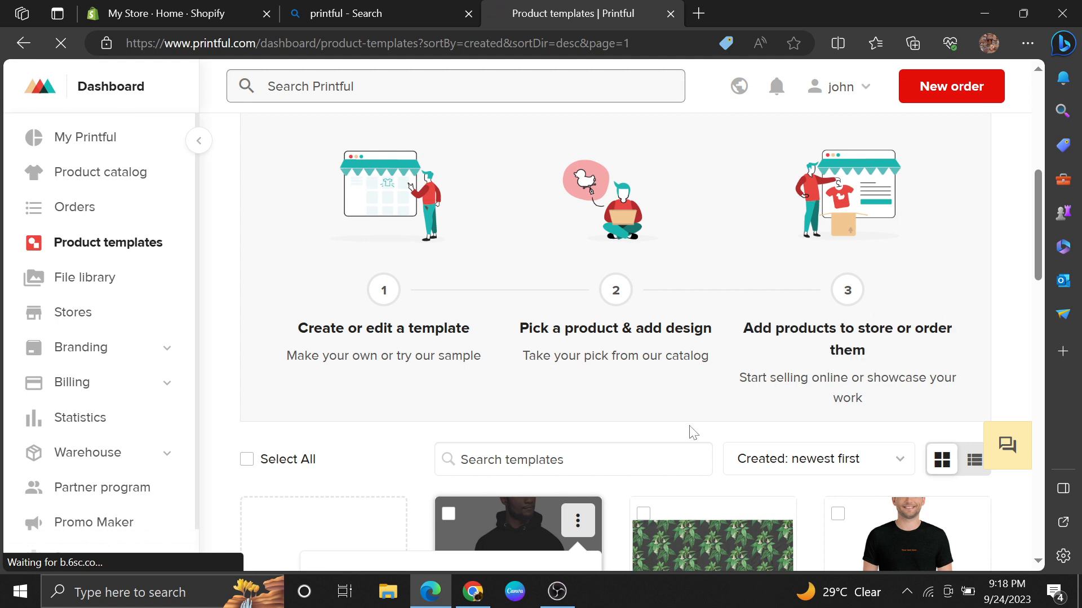
pyautogui.moveTo(1040, 241); pyautogui.dragTo(1033, 140)
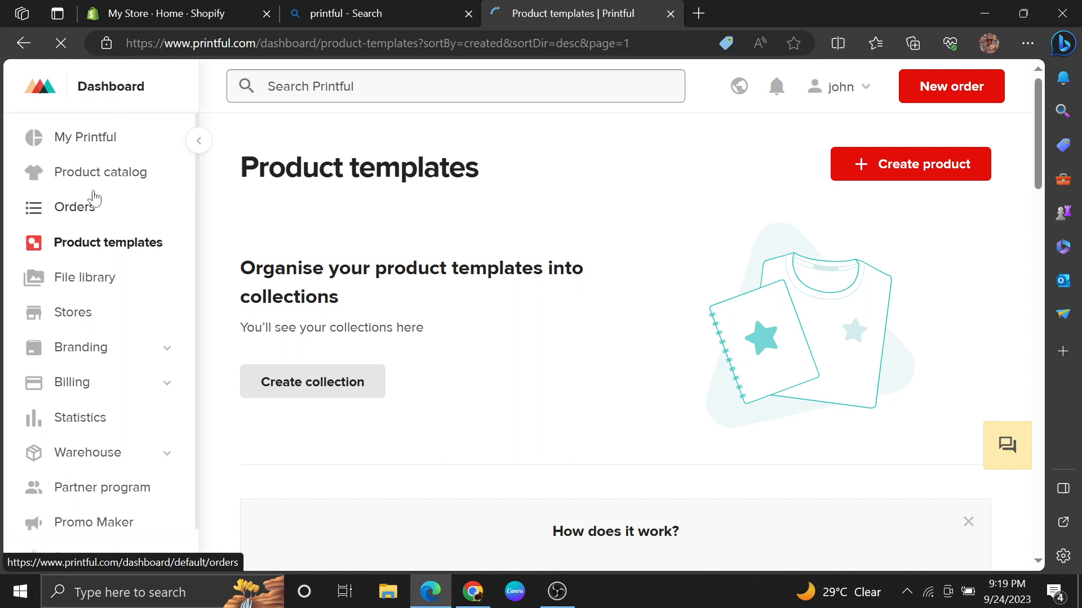
# Step: Choose Shopify as the ecommerce platform to connect in Printful's store settings, and switch to the Shopify store admin
pyautogui.click(72, 312)
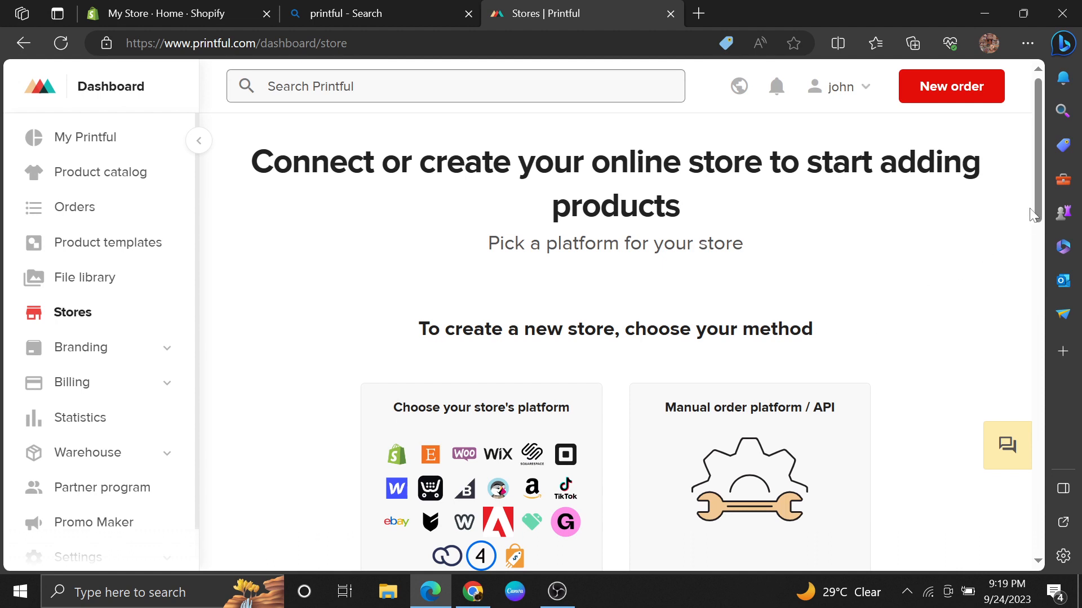
pyautogui.moveTo(1032, 213); pyautogui.dragTo(1037, 276)
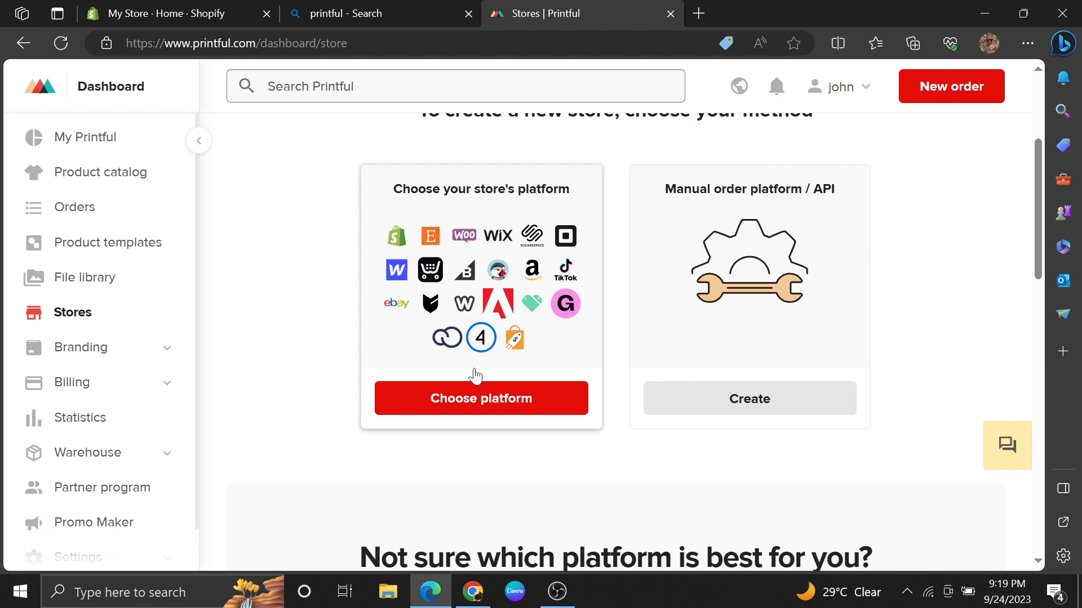
pyautogui.click(495, 400)
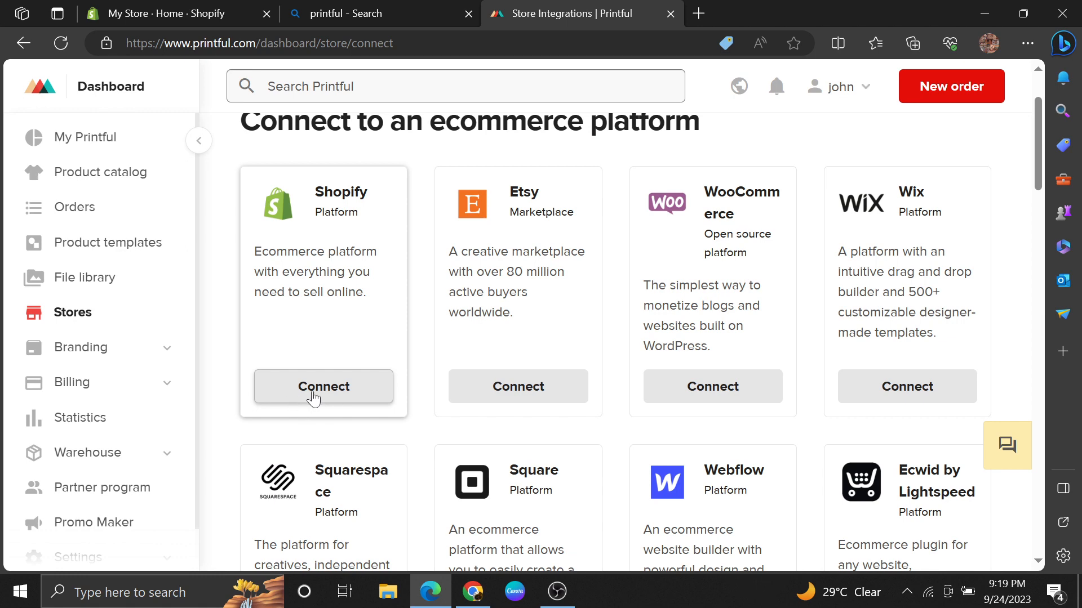
pyautogui.click(332, 399)
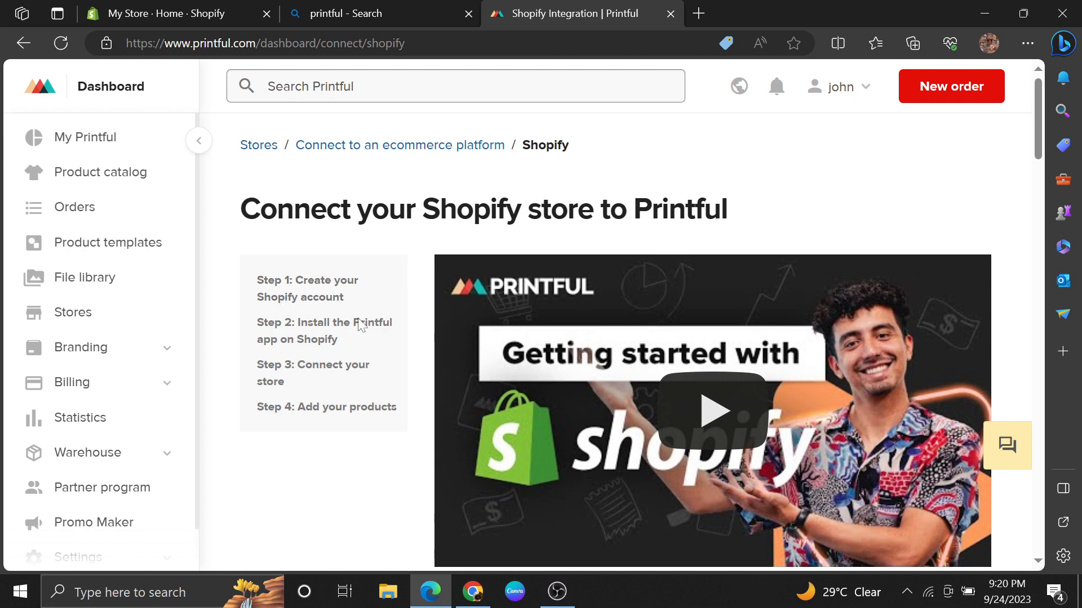
pyautogui.click(144, 7)
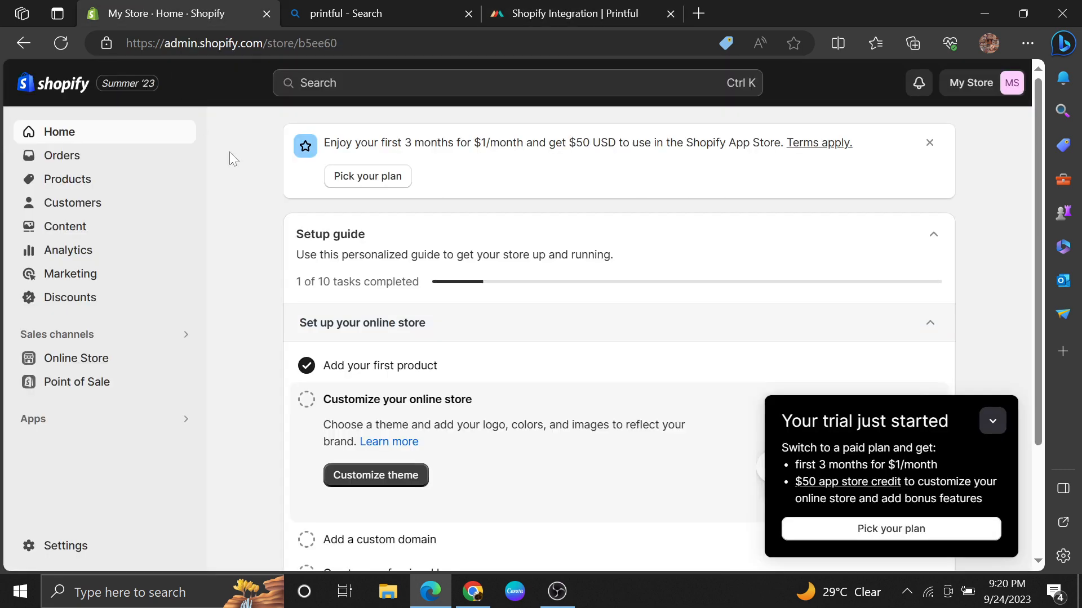
pyautogui.click(394, 86)
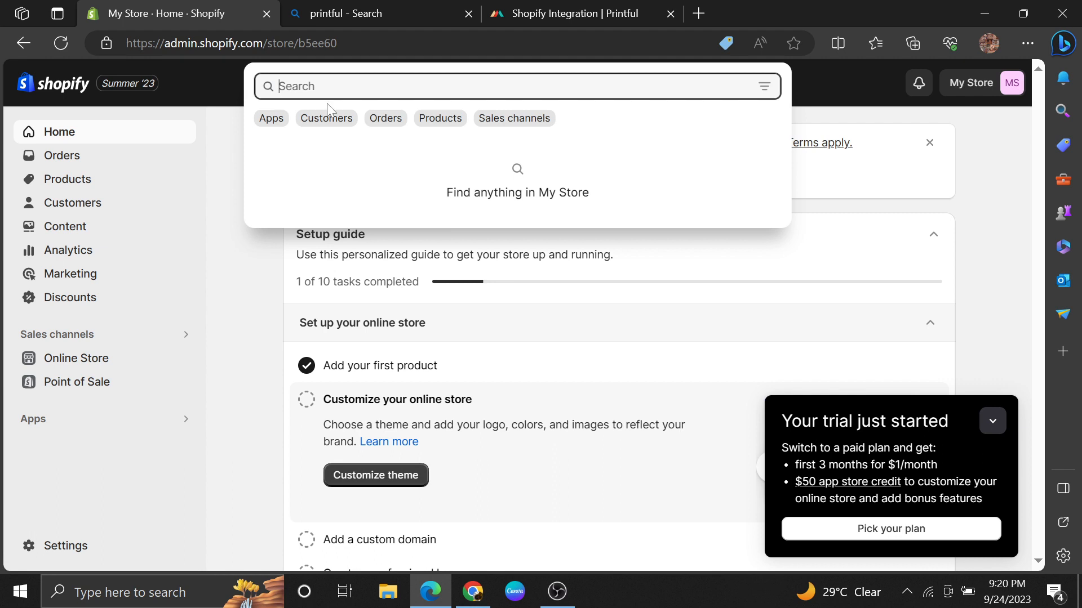
pyautogui.click(271, 119)
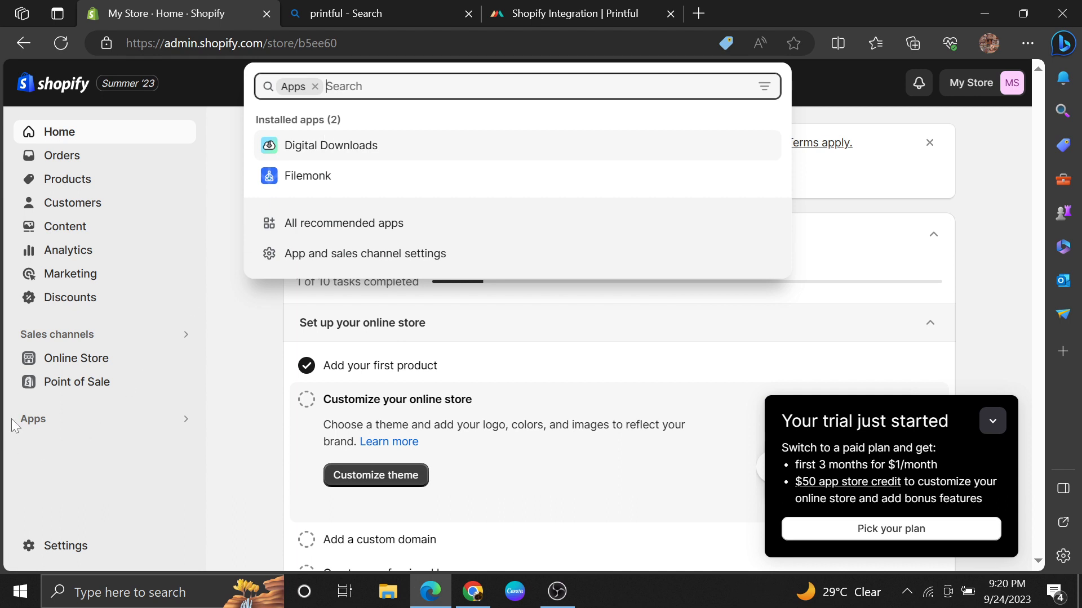
pyautogui.click(31, 418)
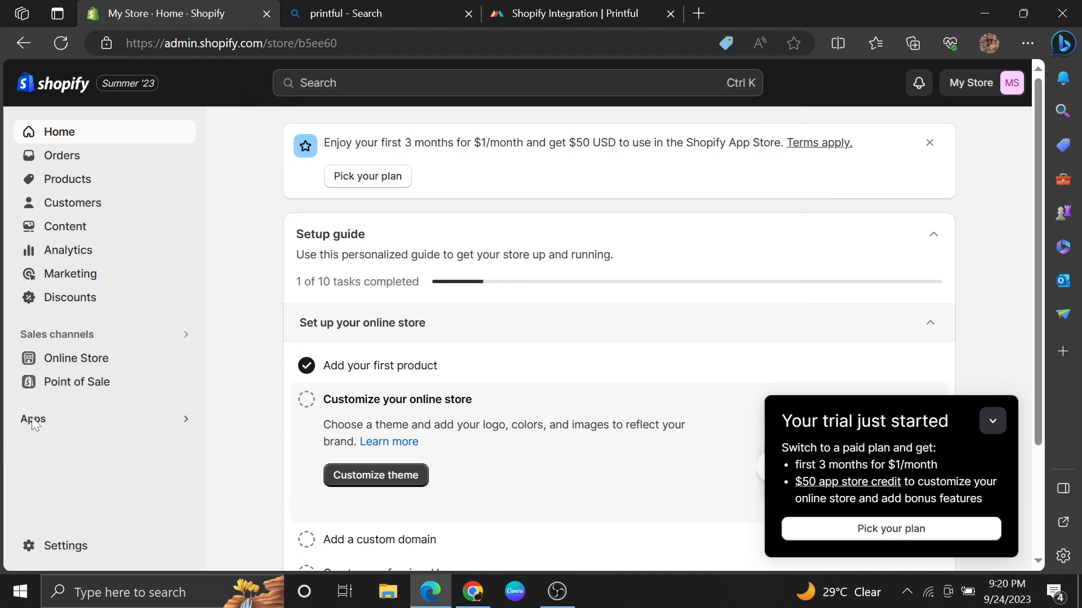
# Step: Open the Shopify App Store from the store admin and find the Printful: Print on Demand app
pyautogui.click(90, 422)
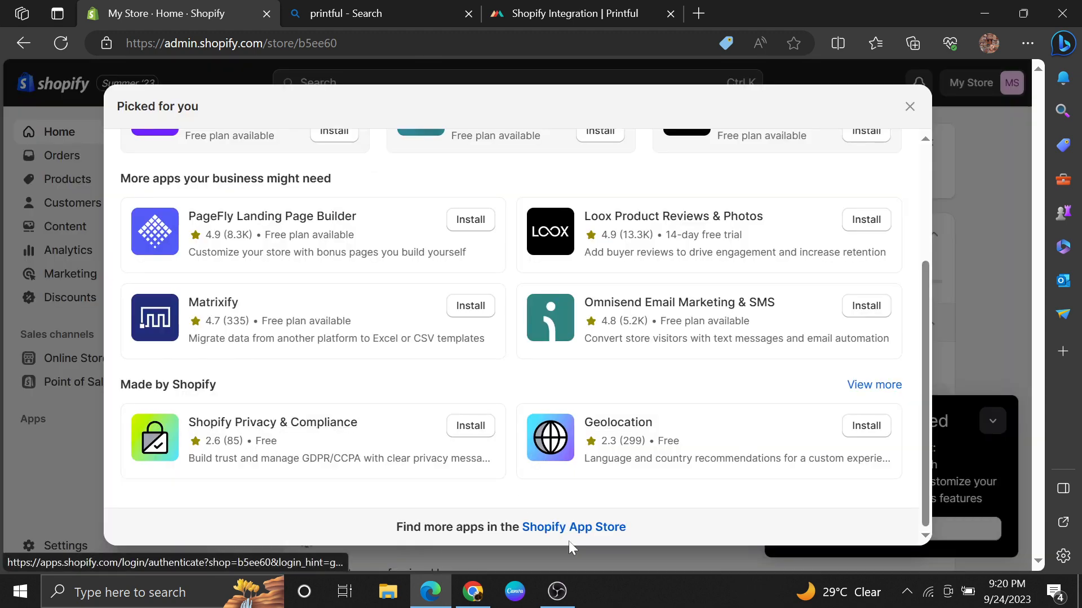
pyautogui.click(571, 526)
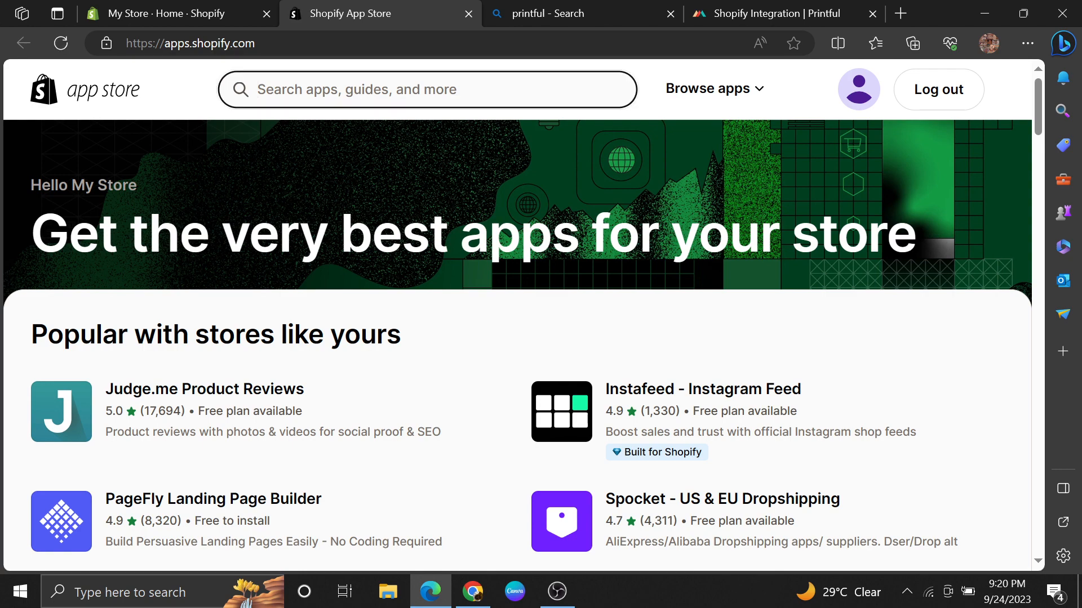
pyautogui.write('printful')
pyautogui.click(332, 180)
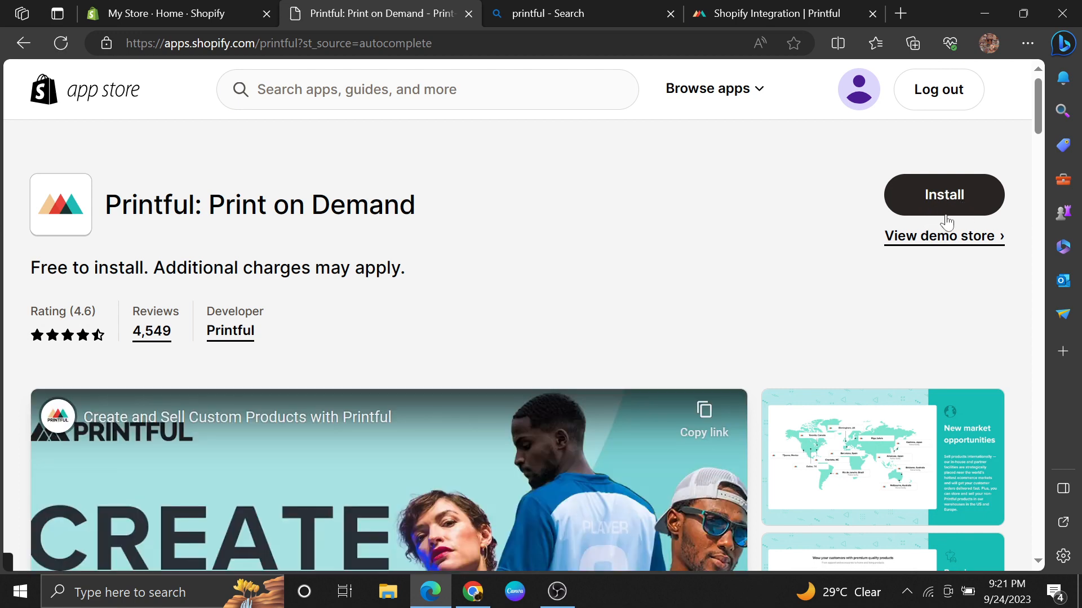
# Step: Install Printful: Print on Demand on the Shopify store and connect the store to the existing Printful account
pyautogui.click(946, 214)
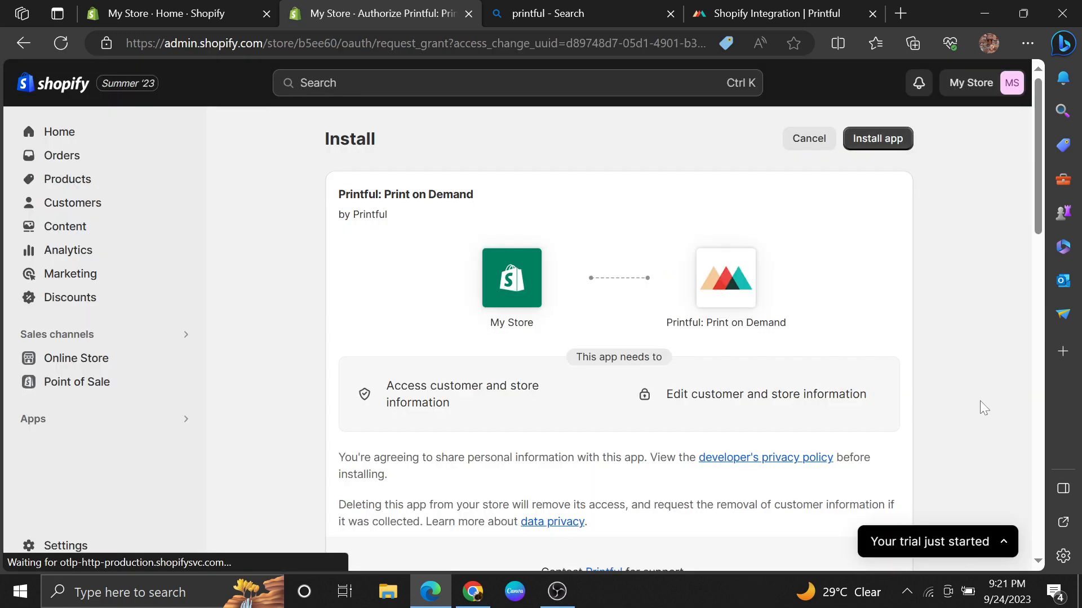
pyautogui.click(879, 147)
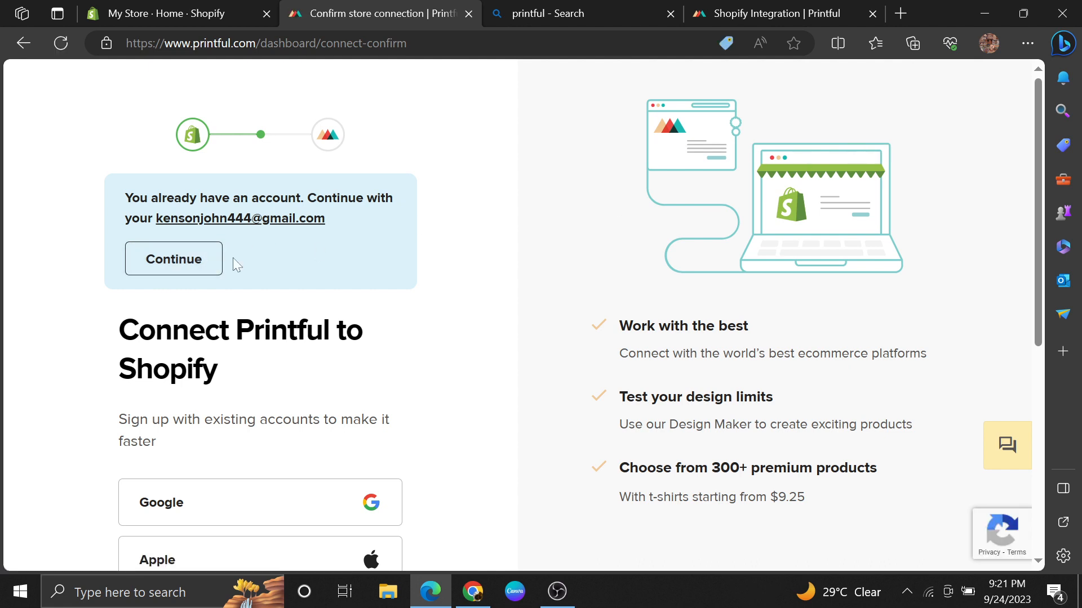
pyautogui.click(177, 259)
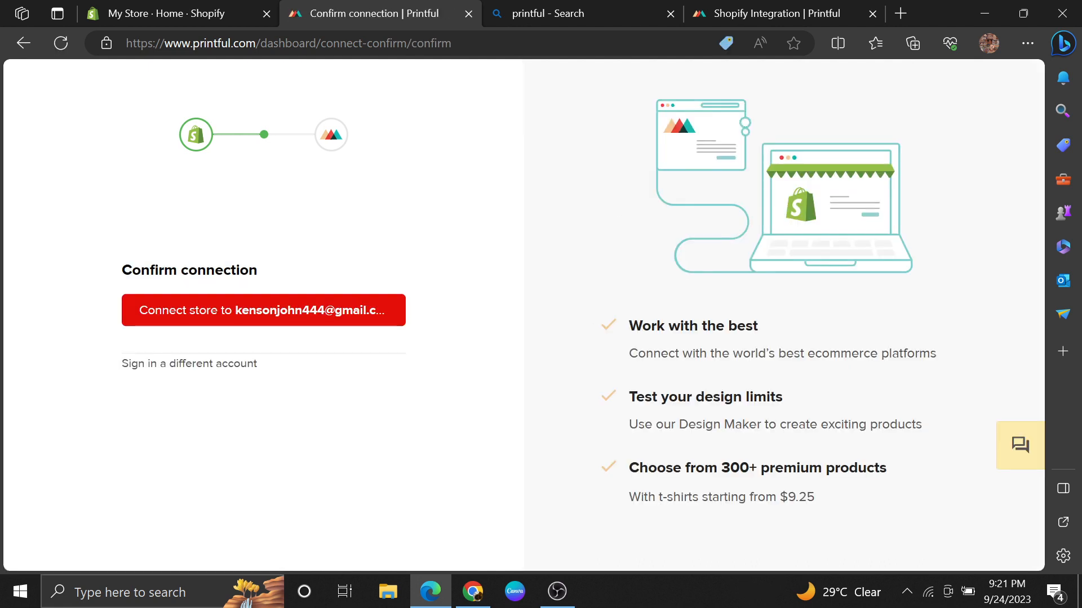
pyautogui.click(212, 311)
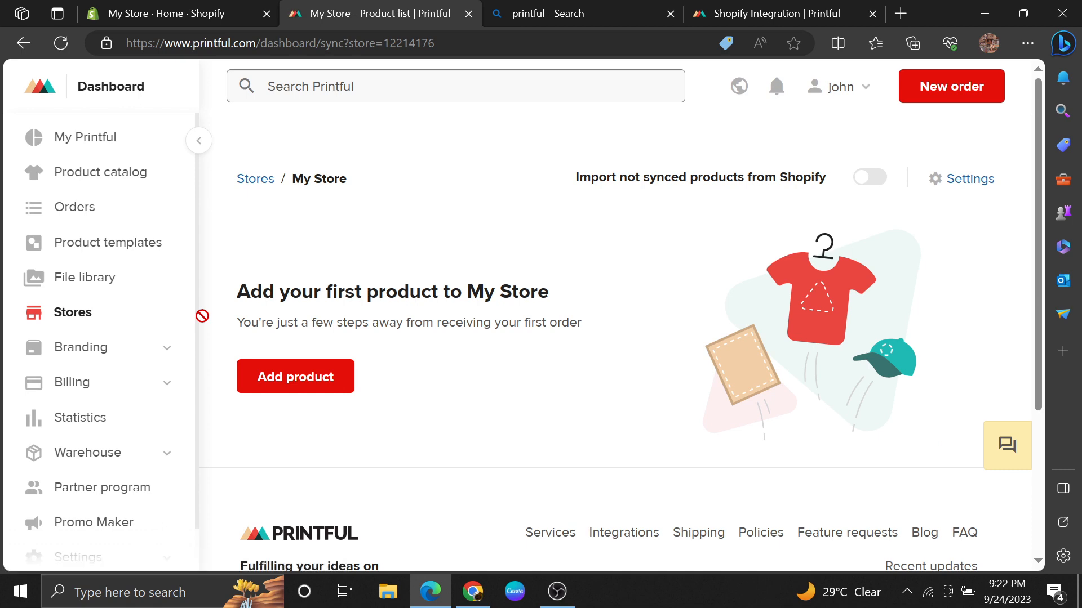
# Step: Review the Shopify connection steps and the setup checklist on the Printful dashboard
pyautogui.click(755, 9)
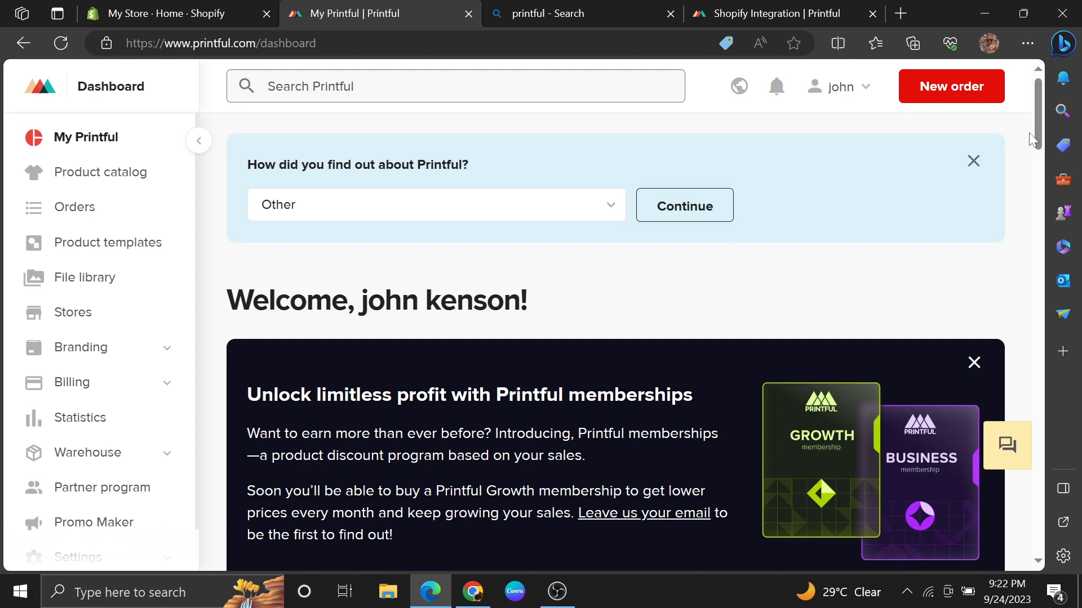
pyautogui.moveTo(1029, 135); pyautogui.dragTo(1045, 215)
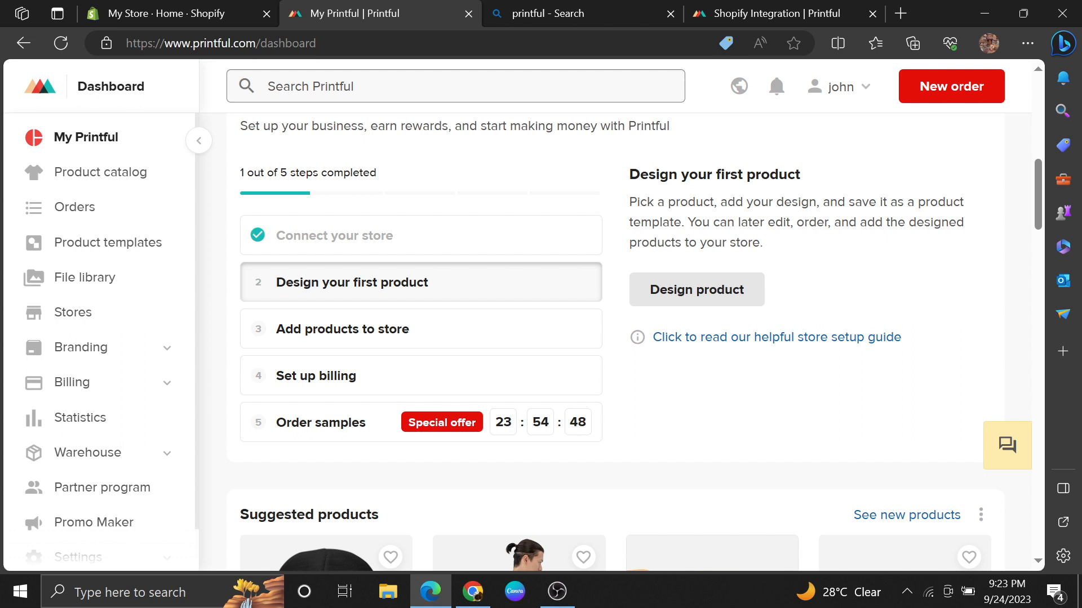
pyautogui.tripleClick(763, 248)
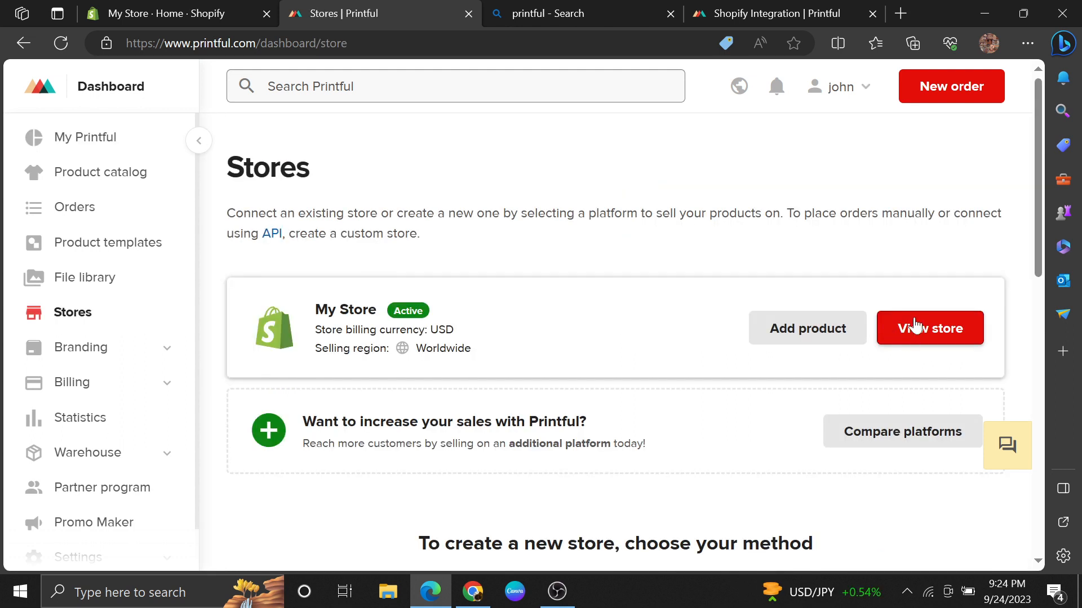
# Step: Start adding a product to My Store with the Oversized Faded T-Shirt | AS Colour 5082, dismissing the Design Maker introduction
pyautogui.click(911, 327)
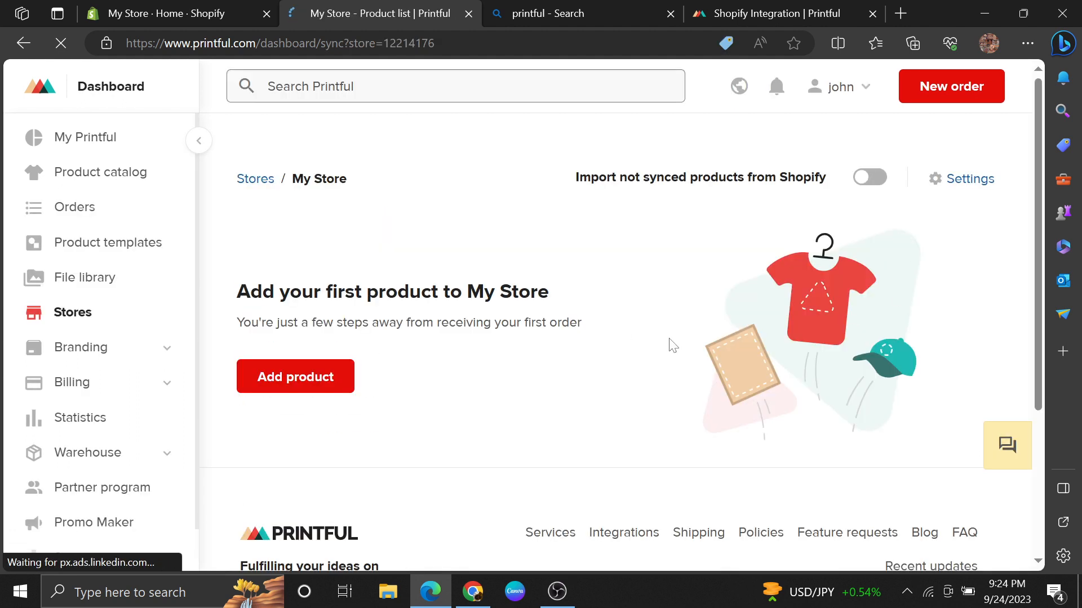
pyautogui.scroll(-3, 1023, 268)
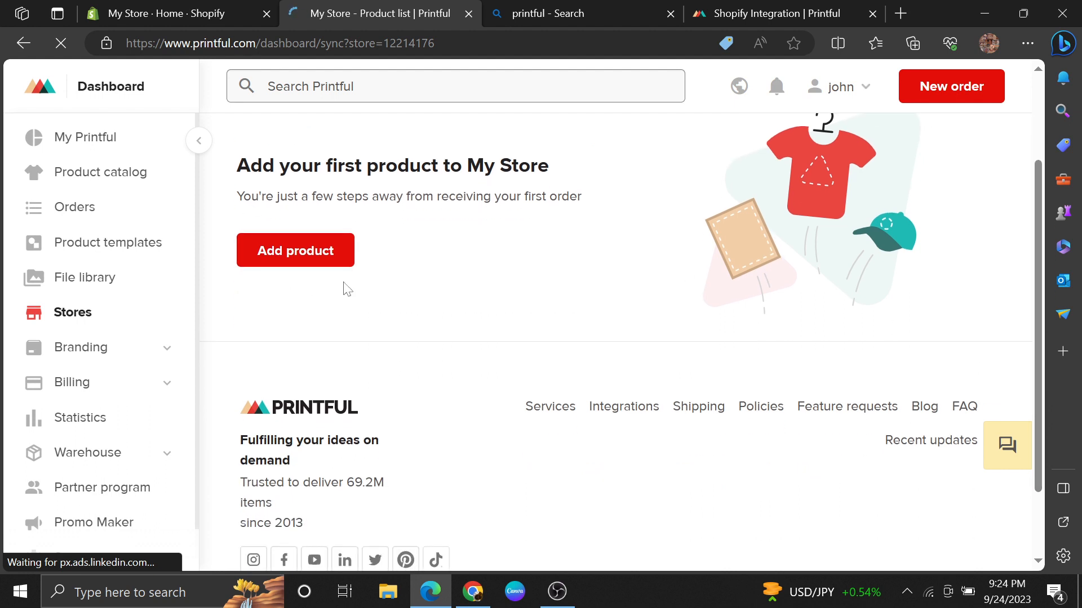
pyautogui.click(302, 251)
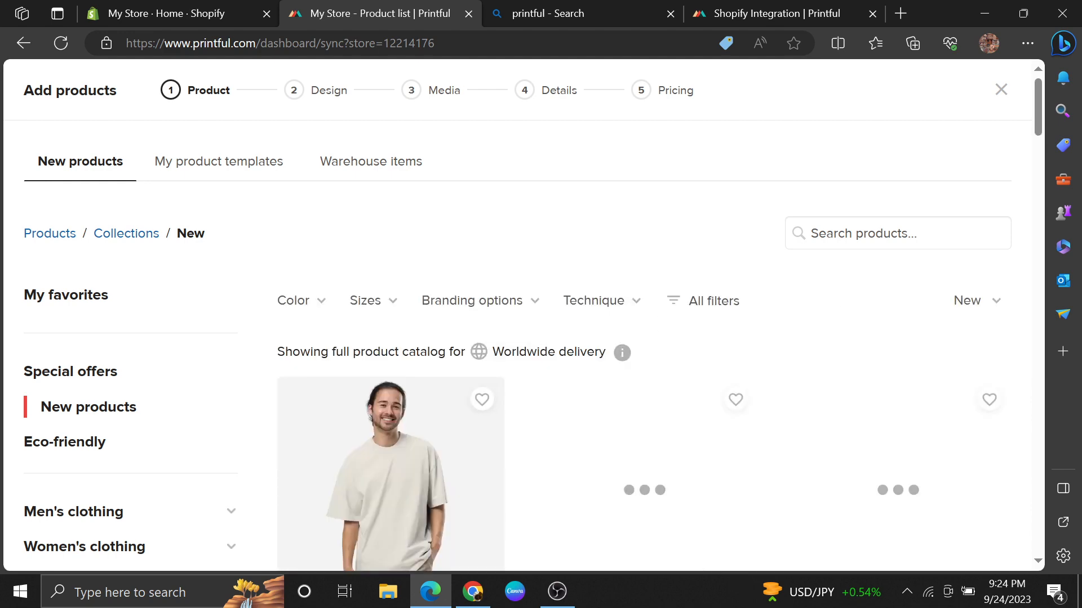
pyautogui.moveTo(1039, 110); pyautogui.dragTo(1039, 141)
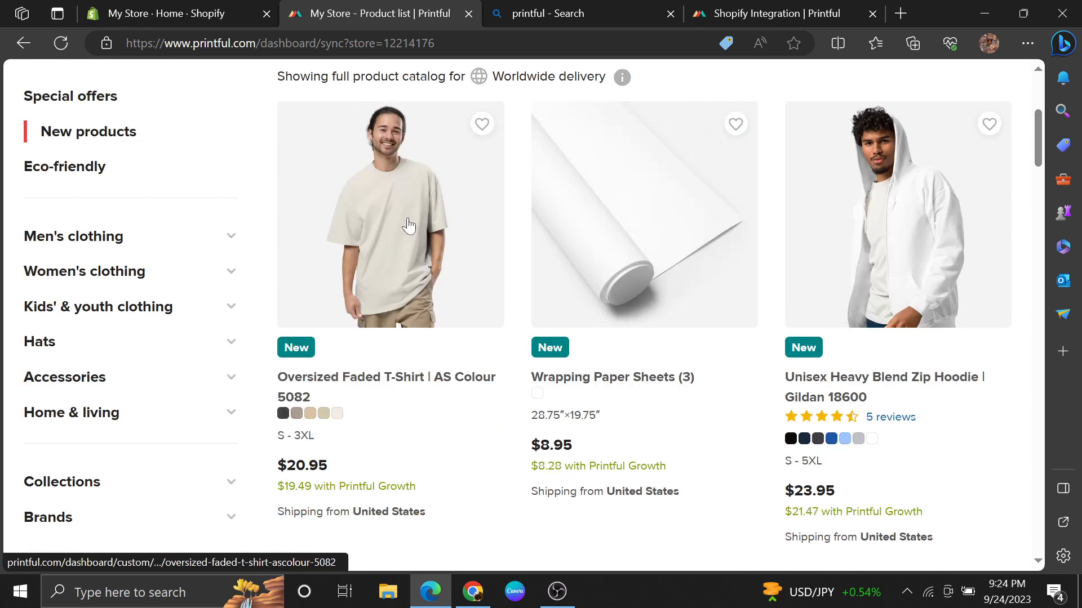
pyautogui.click(768, 247)
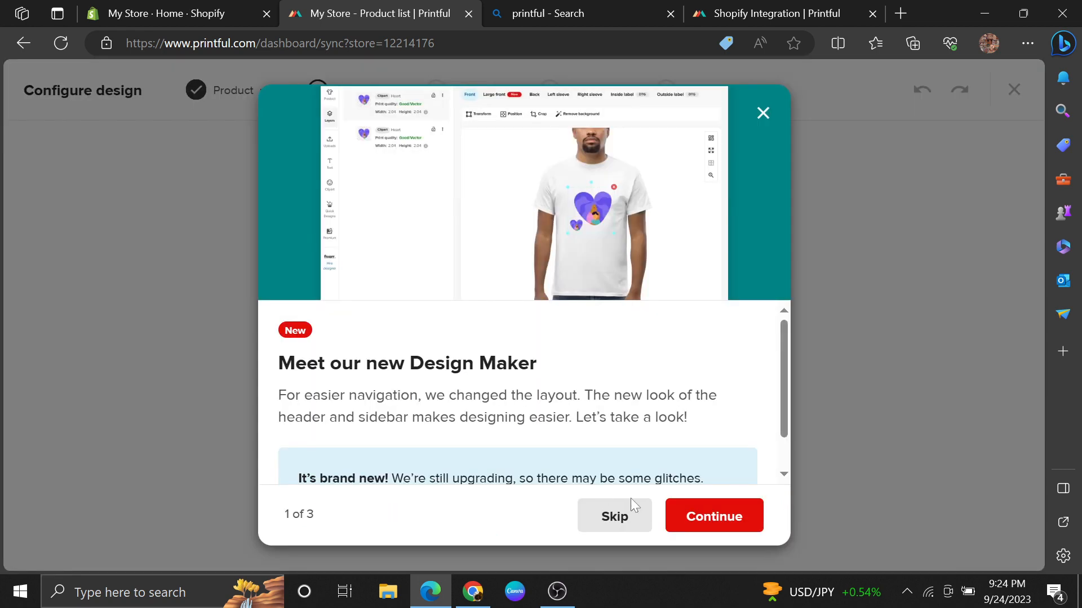
pyautogui.click(763, 114)
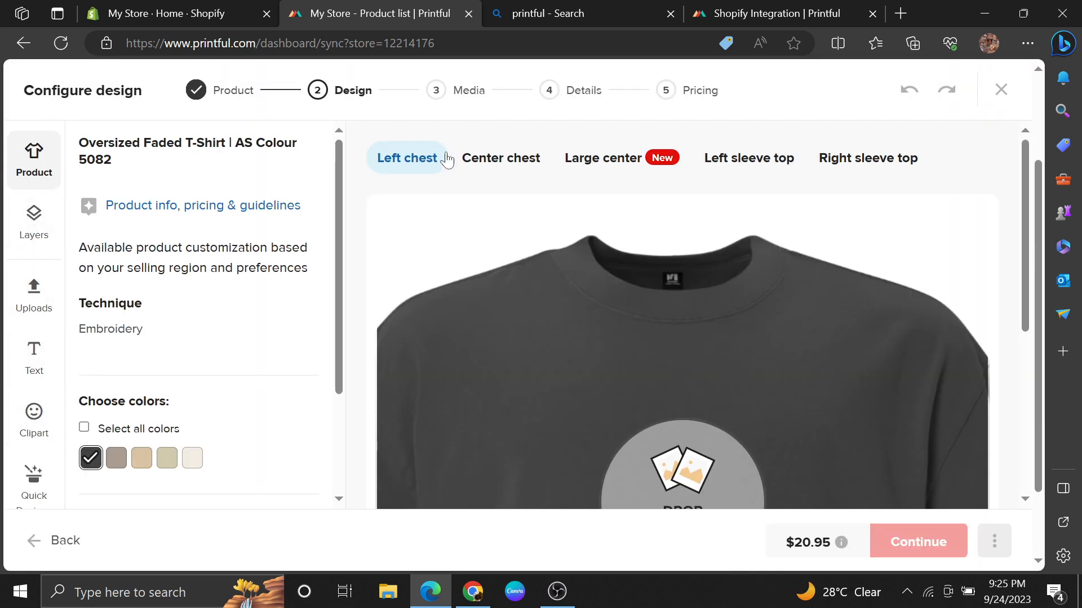
# Step: Preview the center chest, large center and left sleeve top placements, and select Right sleeve top for the design
pyautogui.click(501, 164)
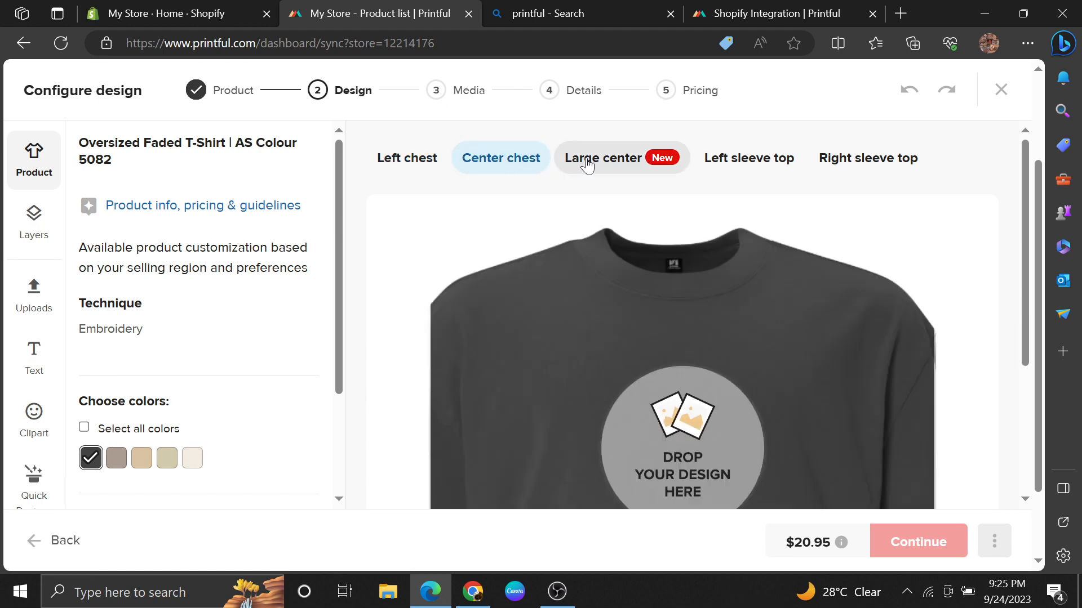
pyautogui.click(587, 164)
pyautogui.click(718, 163)
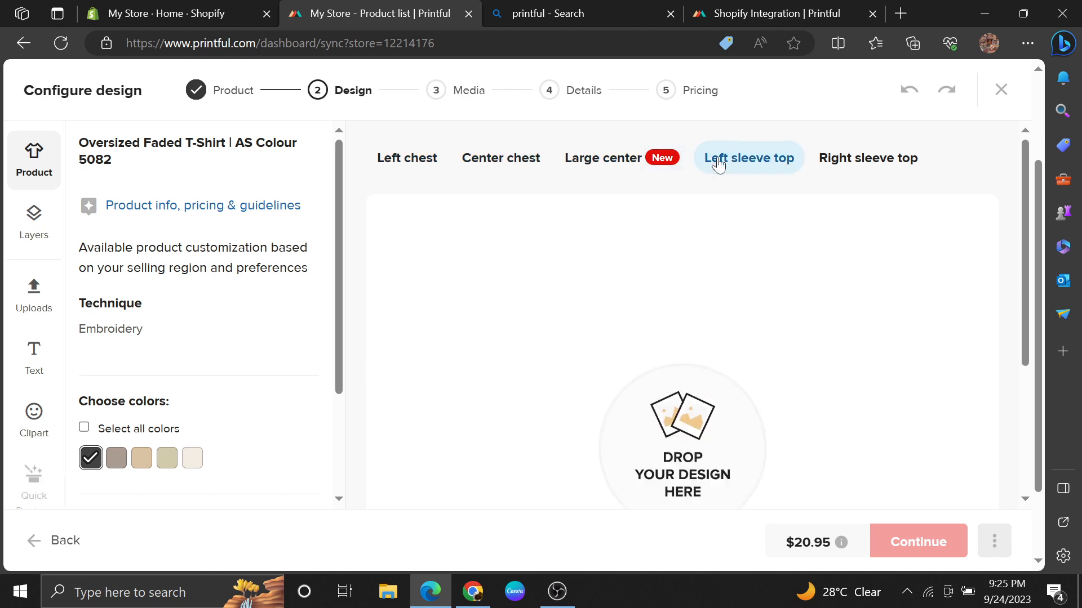
pyautogui.click(829, 167)
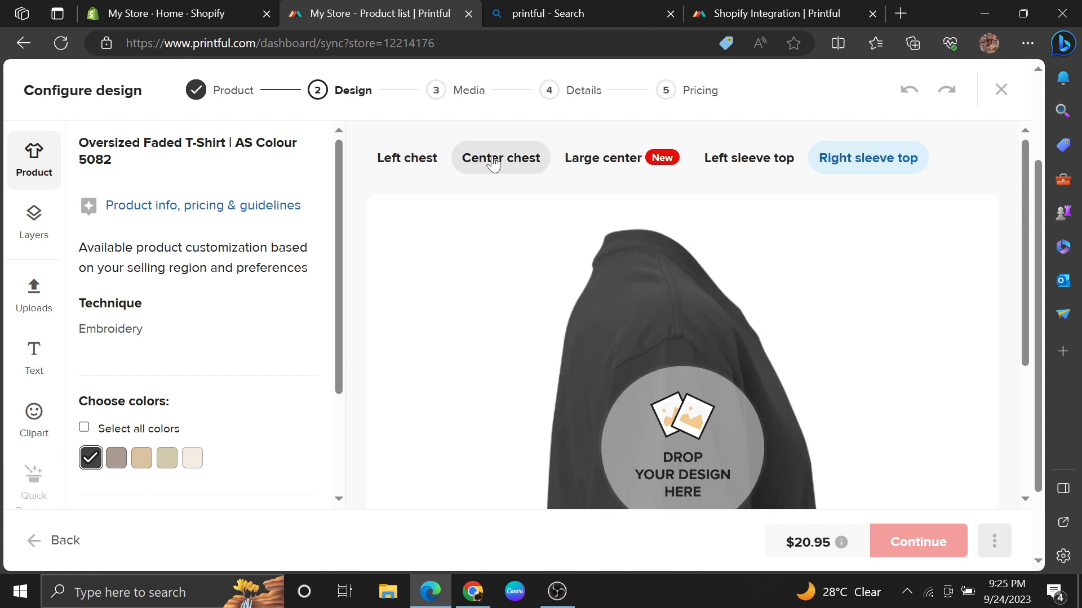
# Step: Select all available colors for the Oversized Faded T-Shirt
pyautogui.moveTo(337, 193); pyautogui.dragTo(342, 325)
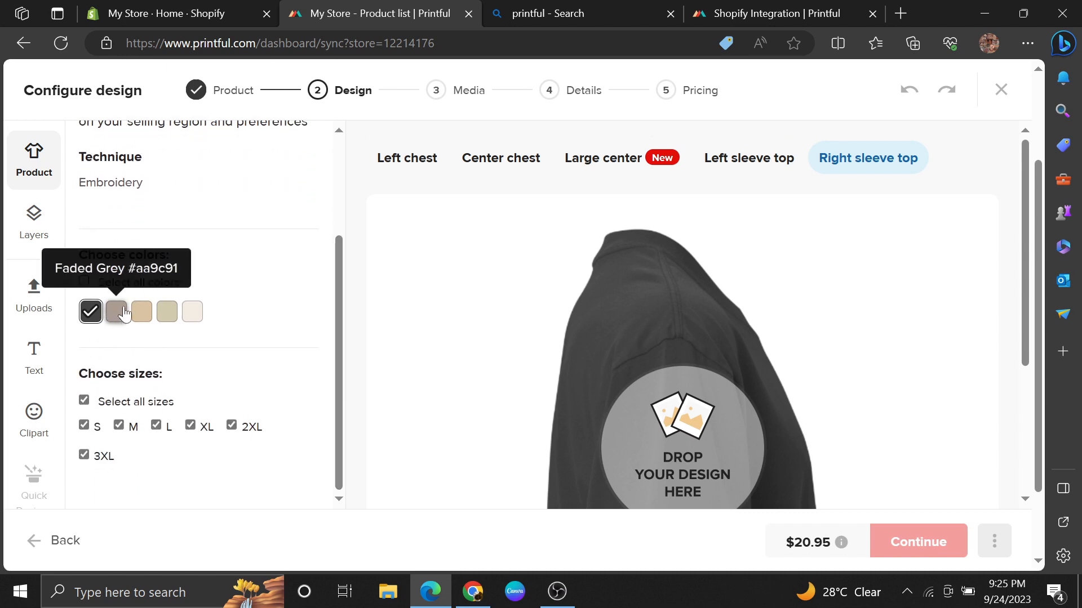
pyautogui.click(142, 312)
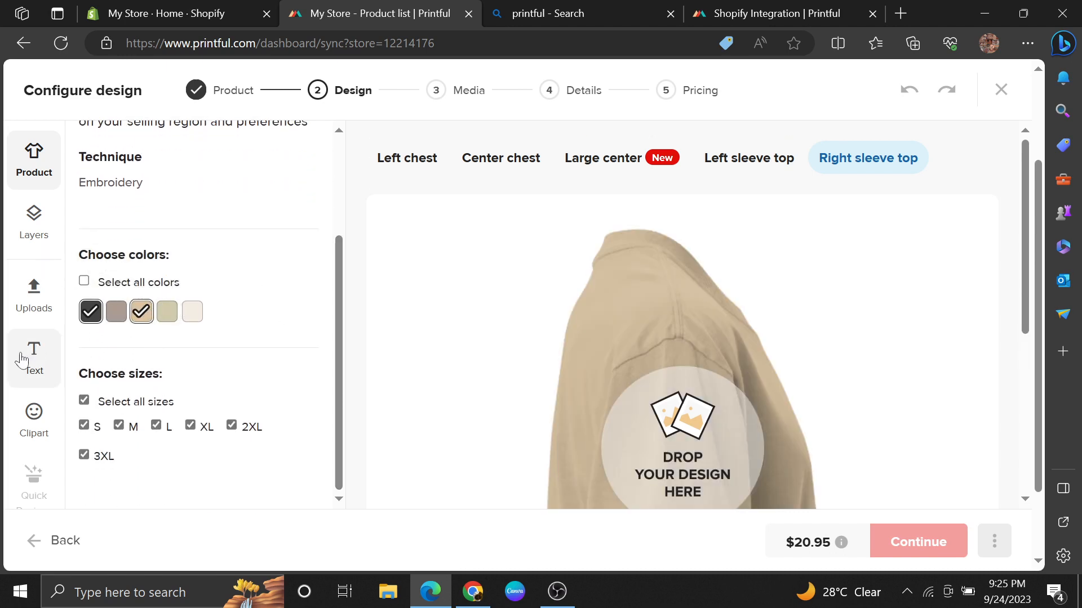
pyautogui.click(168, 310)
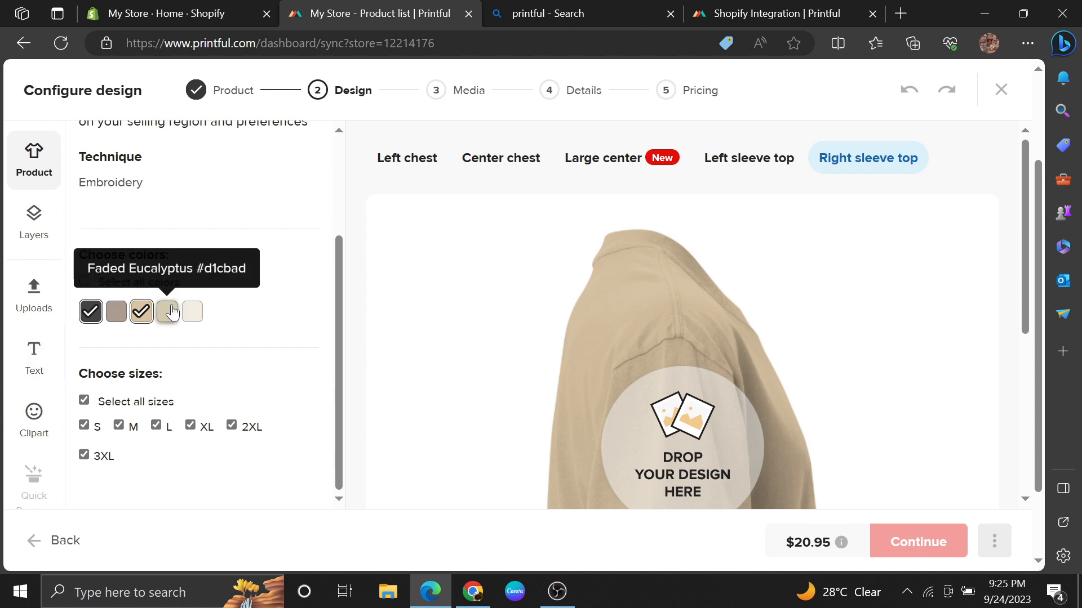
pyautogui.click(192, 311)
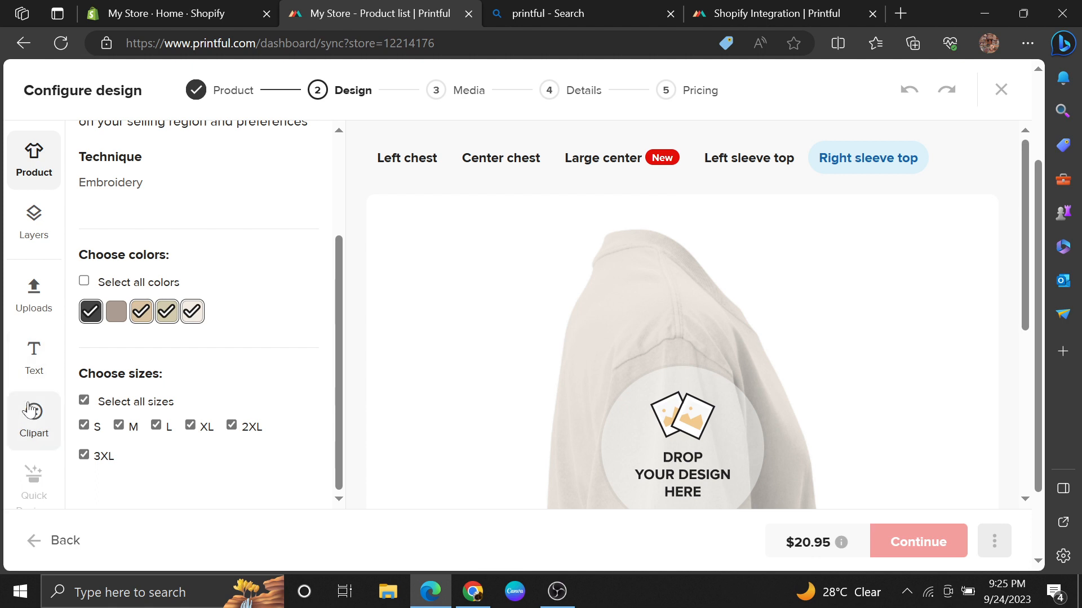
pyautogui.click(30, 247)
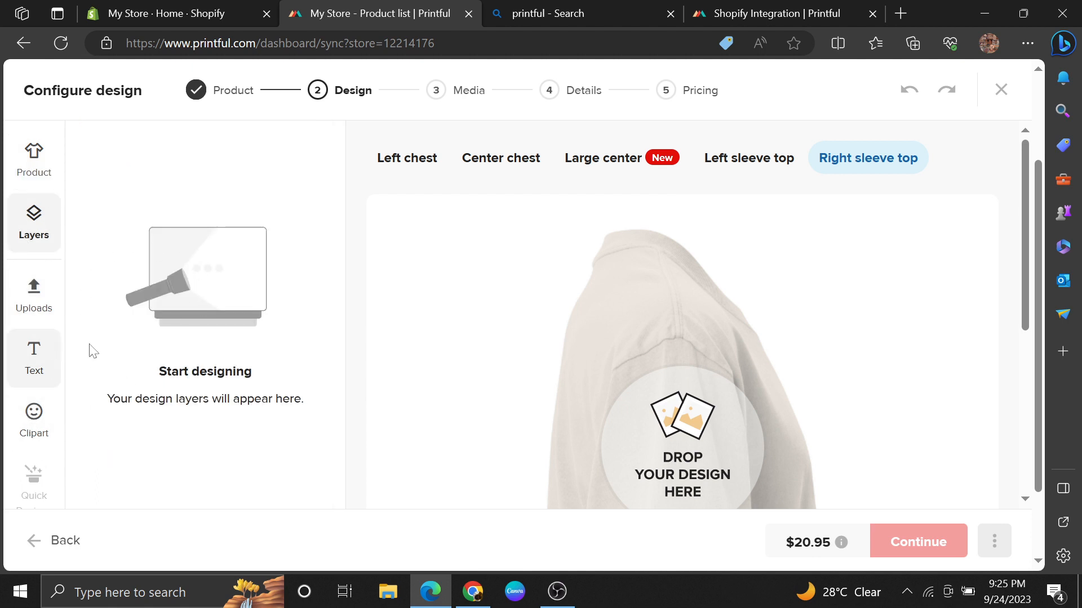
pyautogui.click(34, 157)
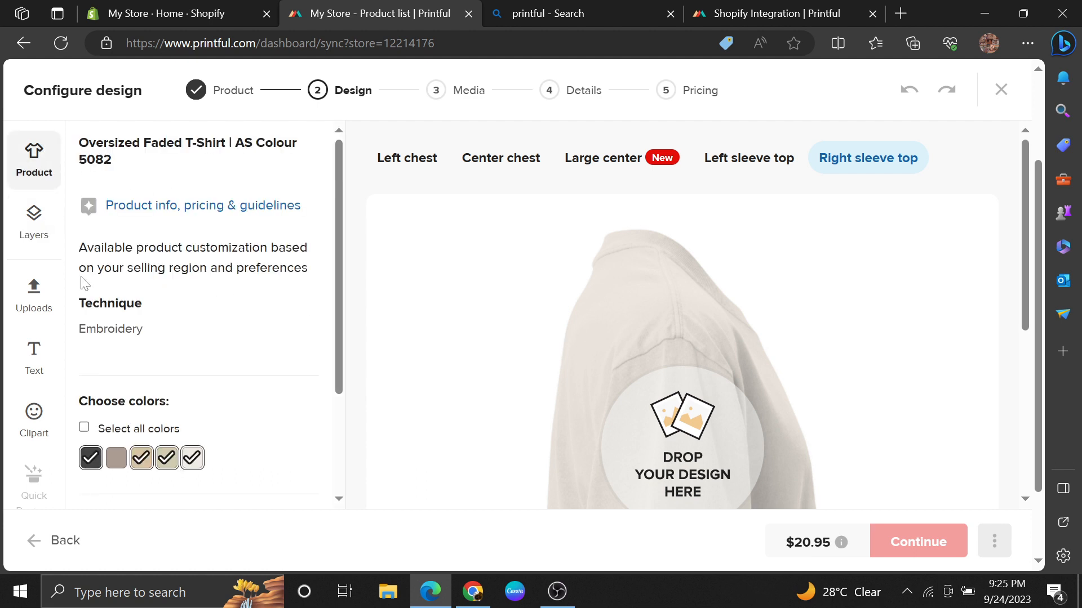
pyautogui.click(86, 429)
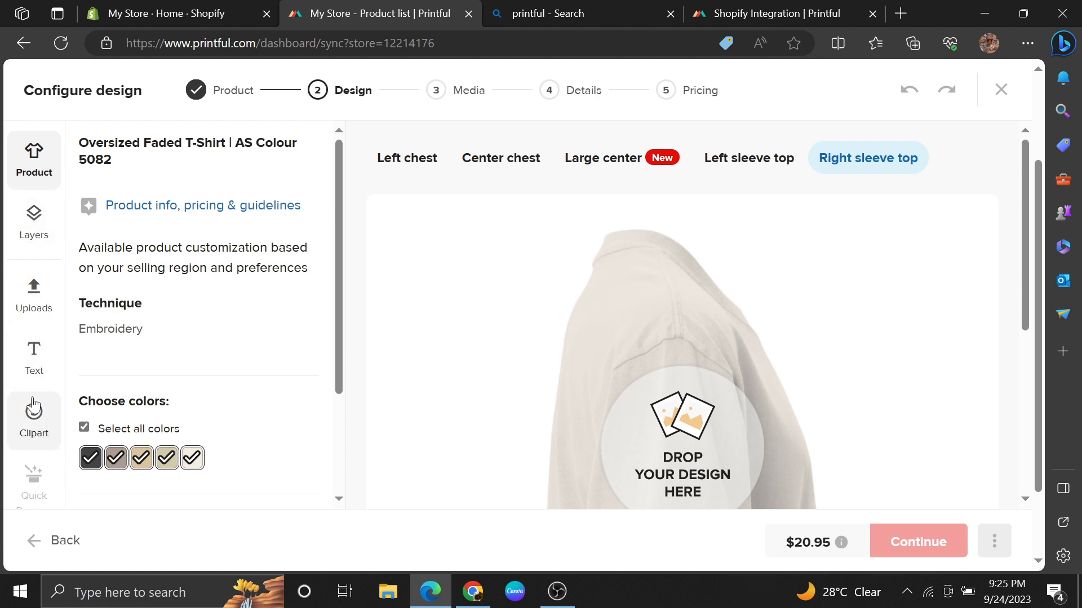
# Step: Add the black-and-red "Your text here" preset to the right sleeve top, and check its layers and the left chest placement
pyautogui.click(31, 379)
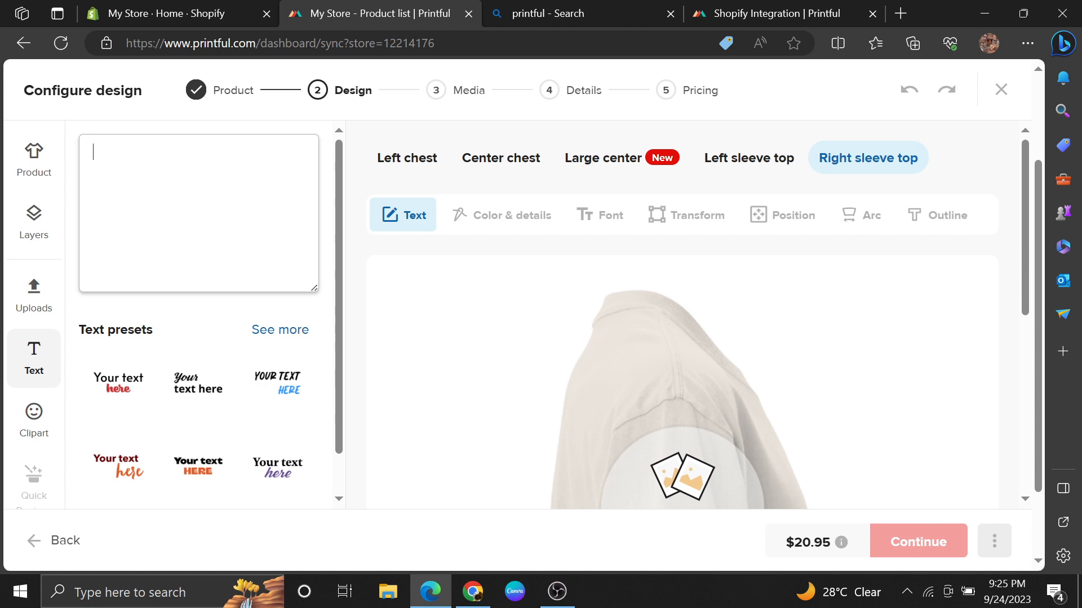
pyautogui.click(139, 388)
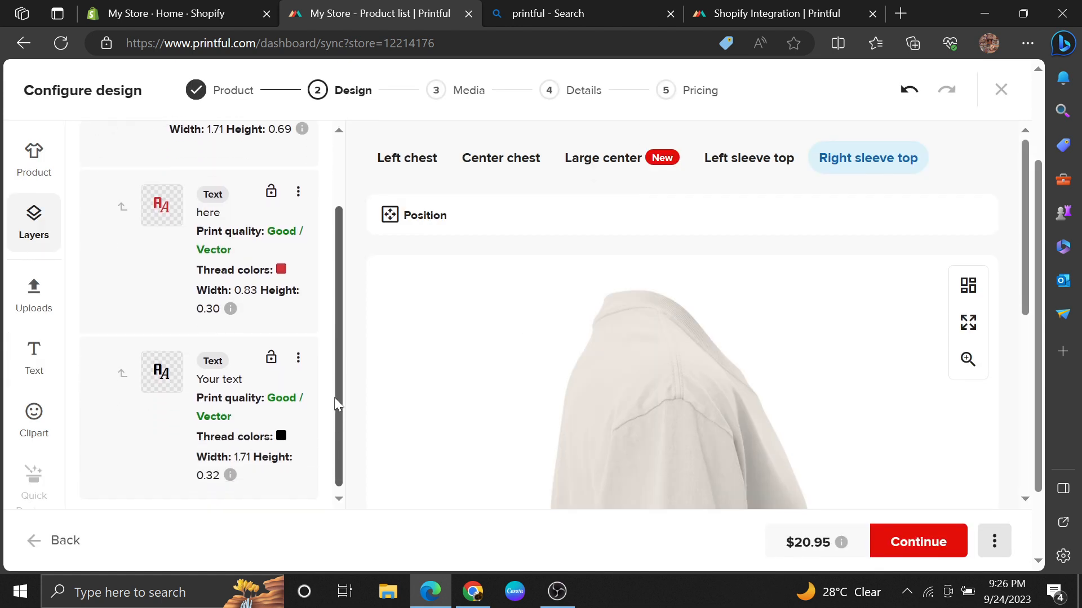
pyautogui.moveTo(341, 324); pyautogui.dragTo(323, 224)
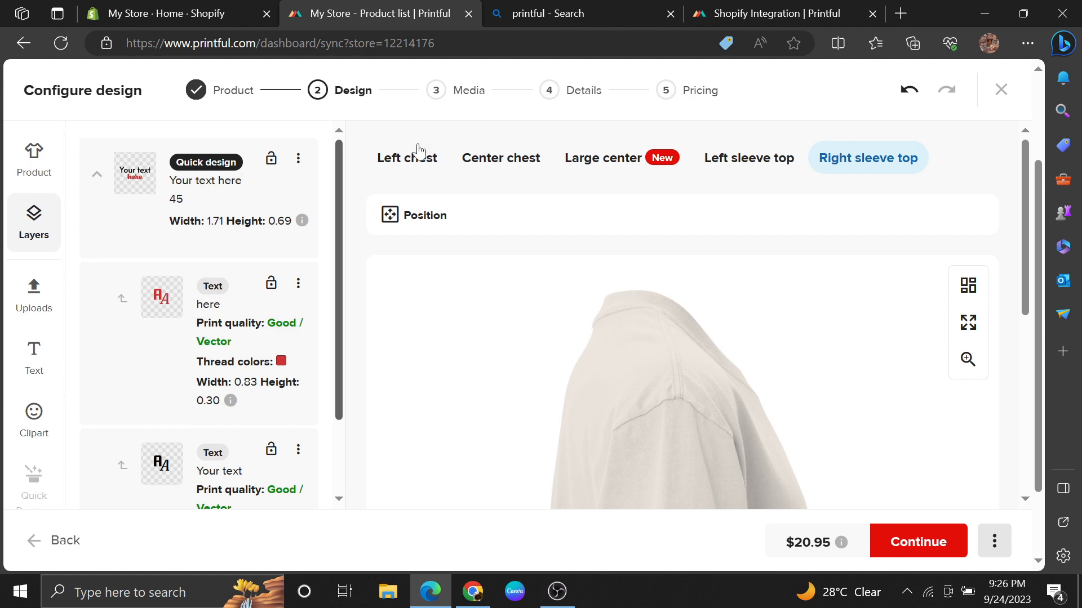
pyautogui.click(389, 169)
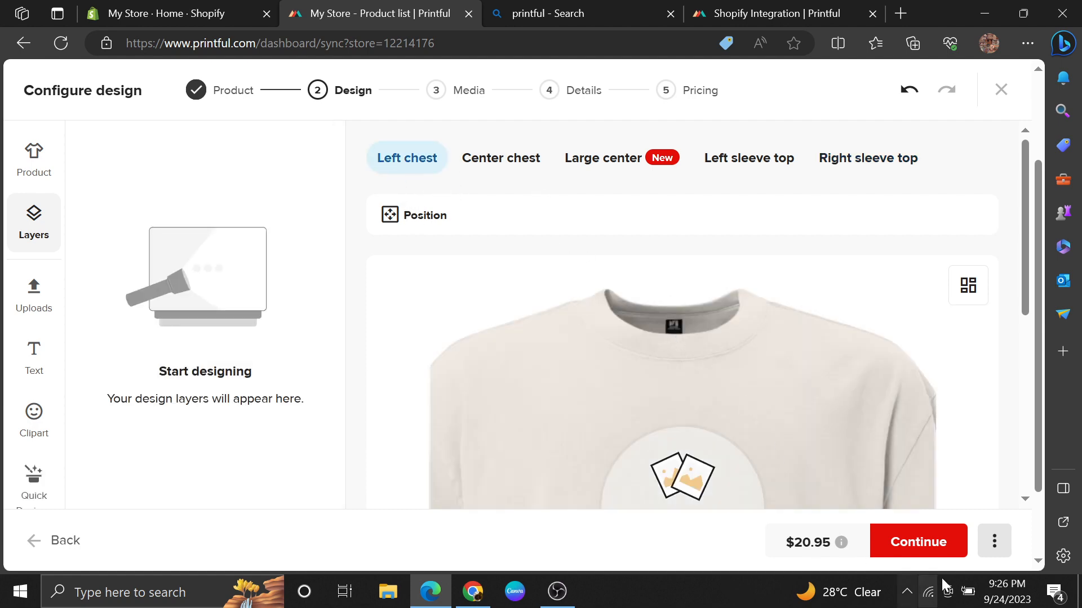
# Step: Finish the design, choose Basic mockups with the woman in sunglasses as main mockup, and continue to the product details
pyautogui.click(919, 542)
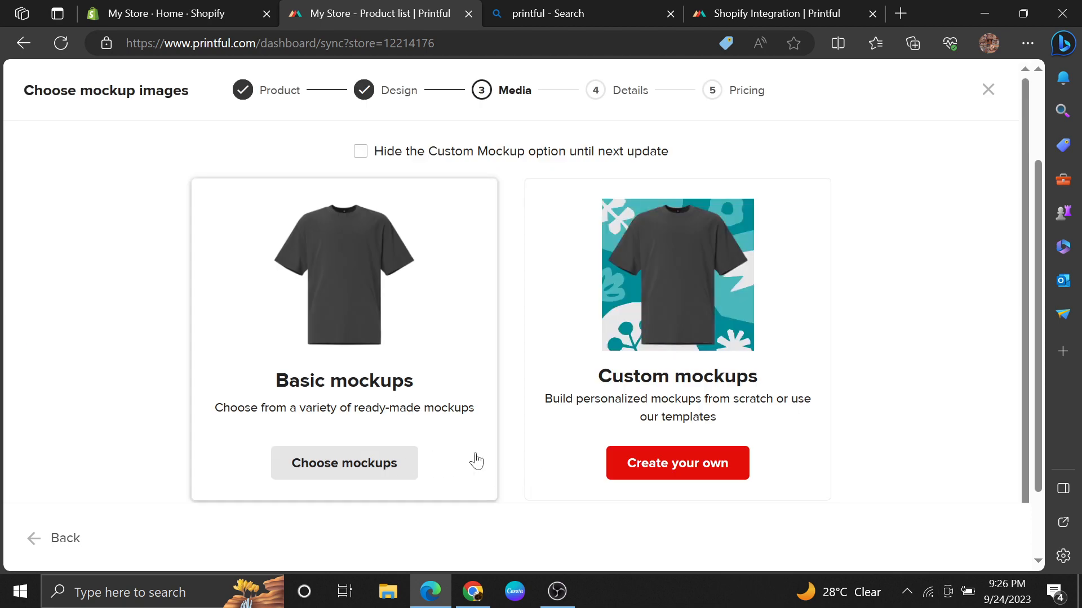
pyautogui.click(365, 470)
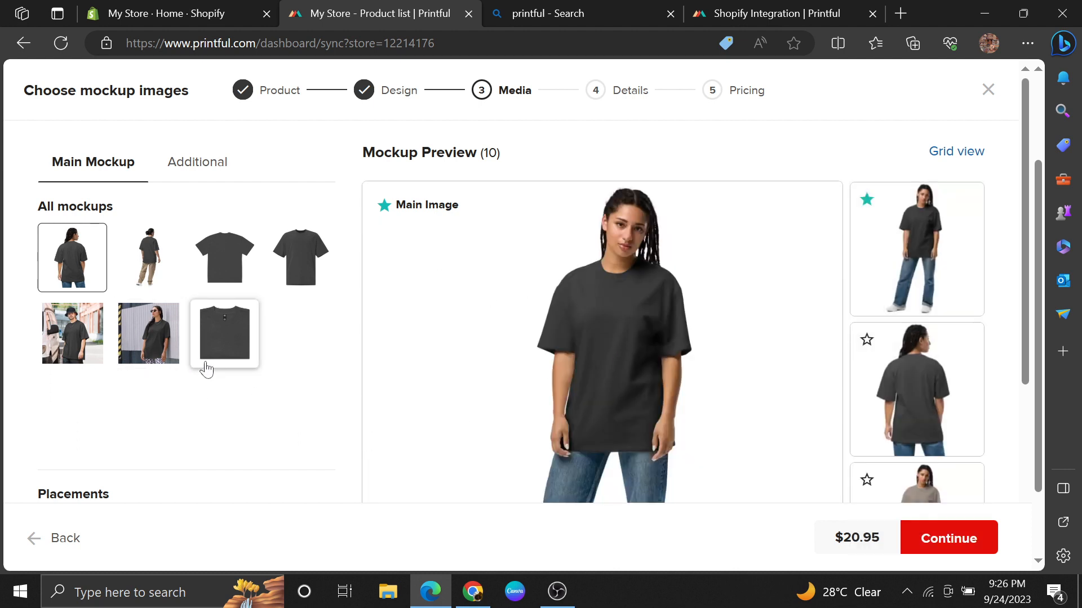
pyautogui.click(72, 333)
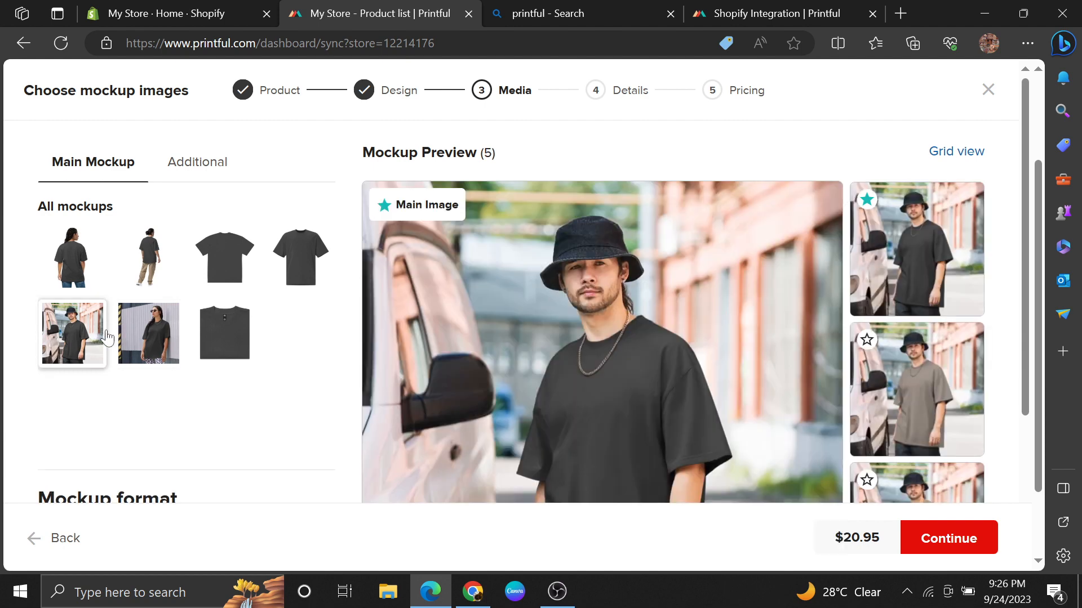
pyautogui.click(140, 338)
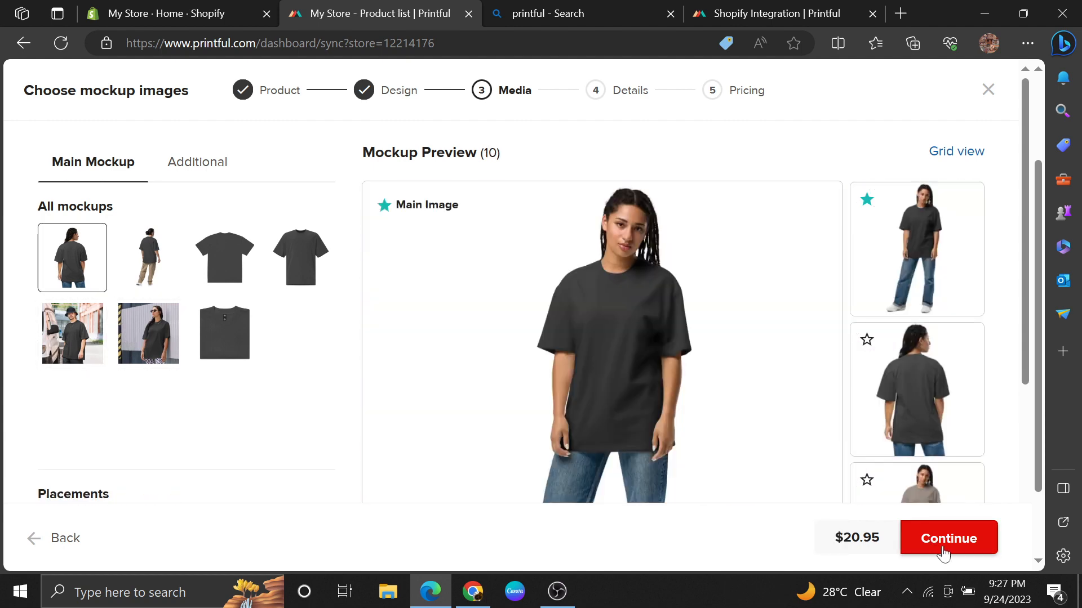
pyautogui.click(940, 547)
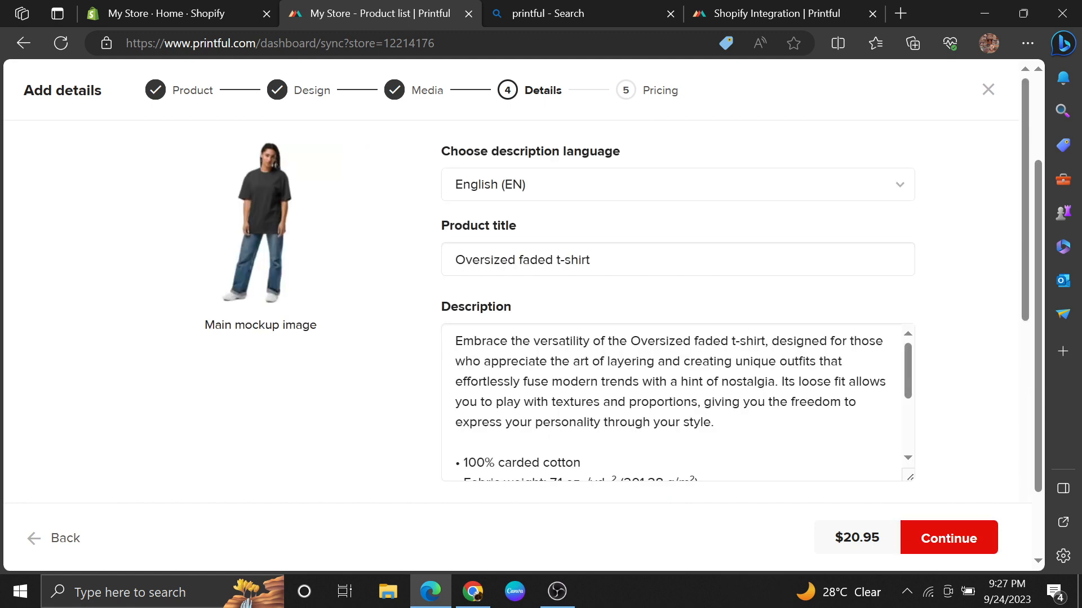
# Step: Review the t-shirt's description and publishing options, check the available product collections without choosing one, and continue to pricing
pyautogui.moveTo(1029, 247); pyautogui.dragTo(1013, 320)
pyautogui.moveTo(907, 218); pyautogui.dragTo(906, 298)
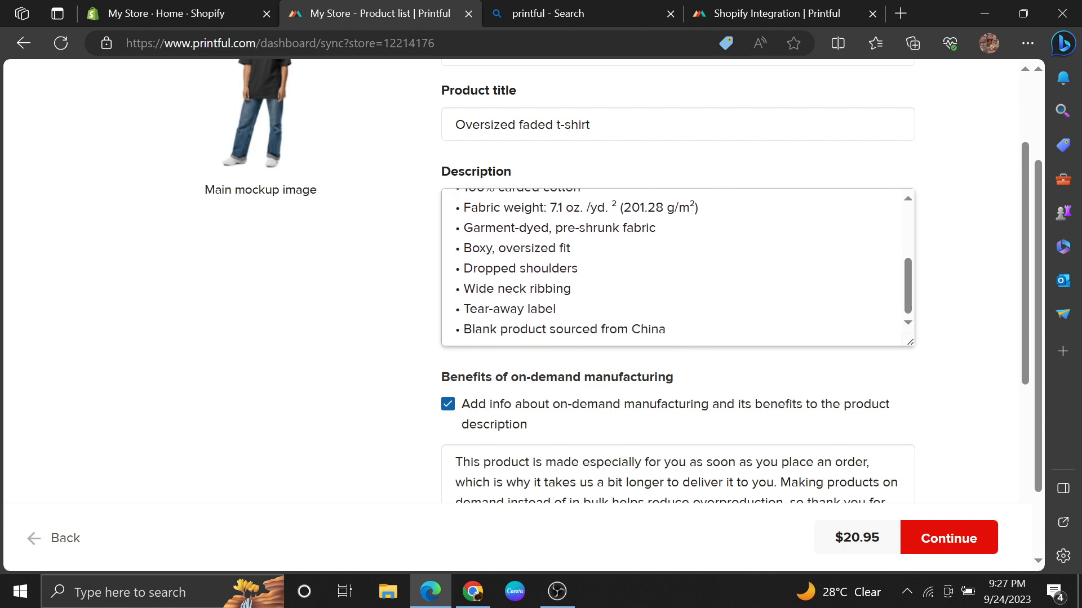
pyautogui.moveTo(1022, 266); pyautogui.dragTo(1008, 448)
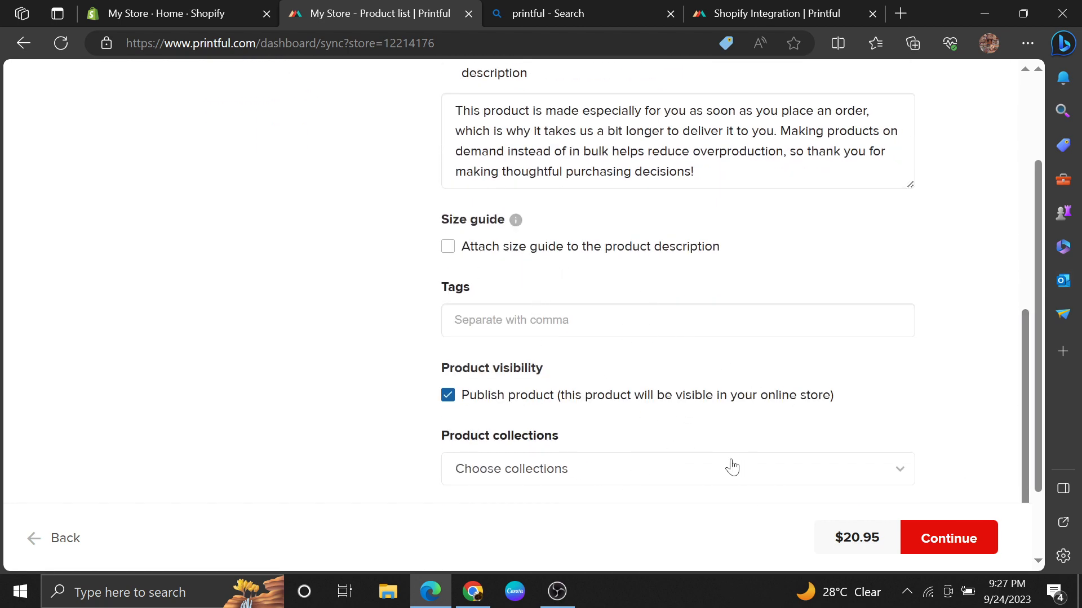
pyautogui.click(841, 475)
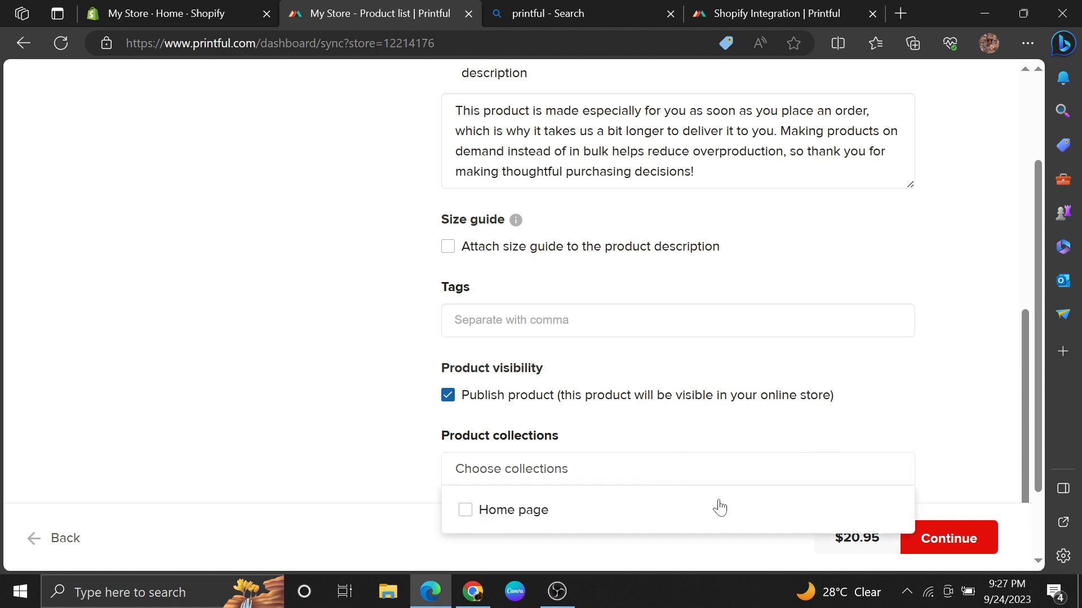
pyautogui.click(756, 467)
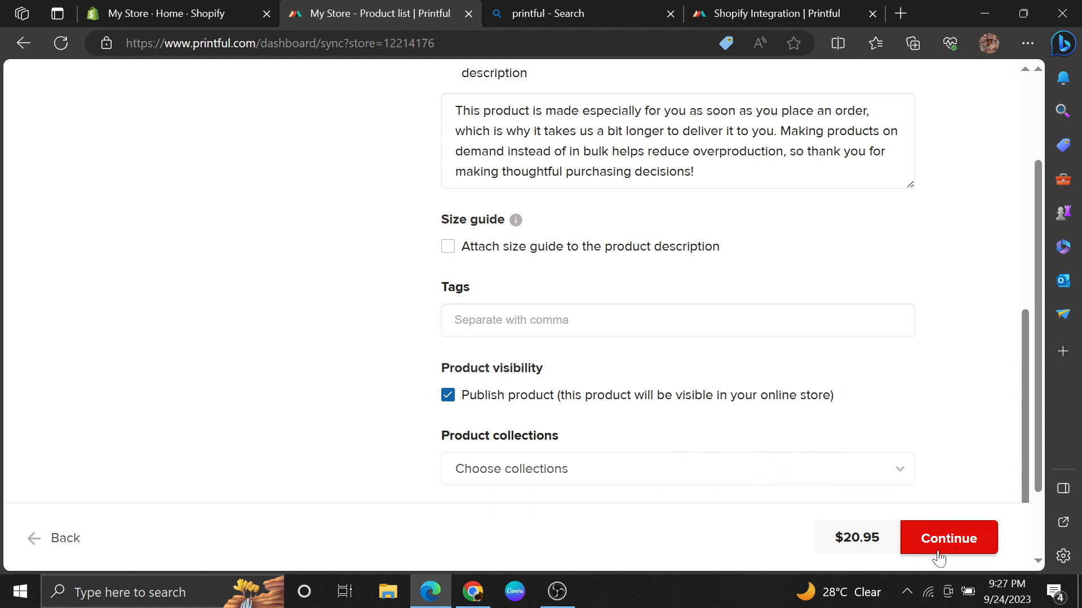
pyautogui.click(952, 539)
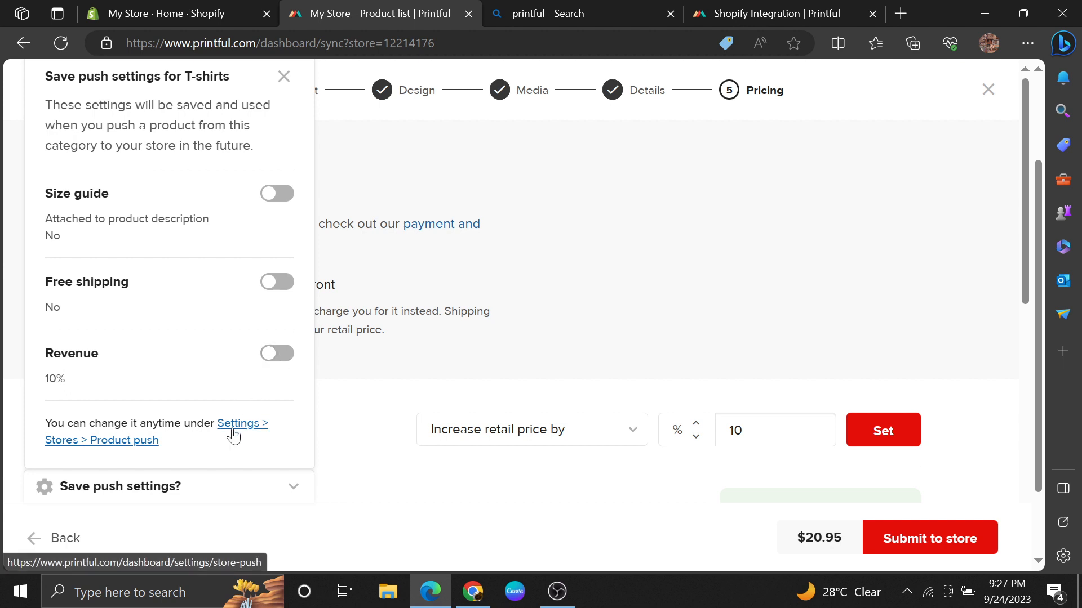
# Step: Submit the oversized faded t-shirt to the store without saving push settings, and switch to the Shopify admin to view its products
pyautogui.click(283, 76)
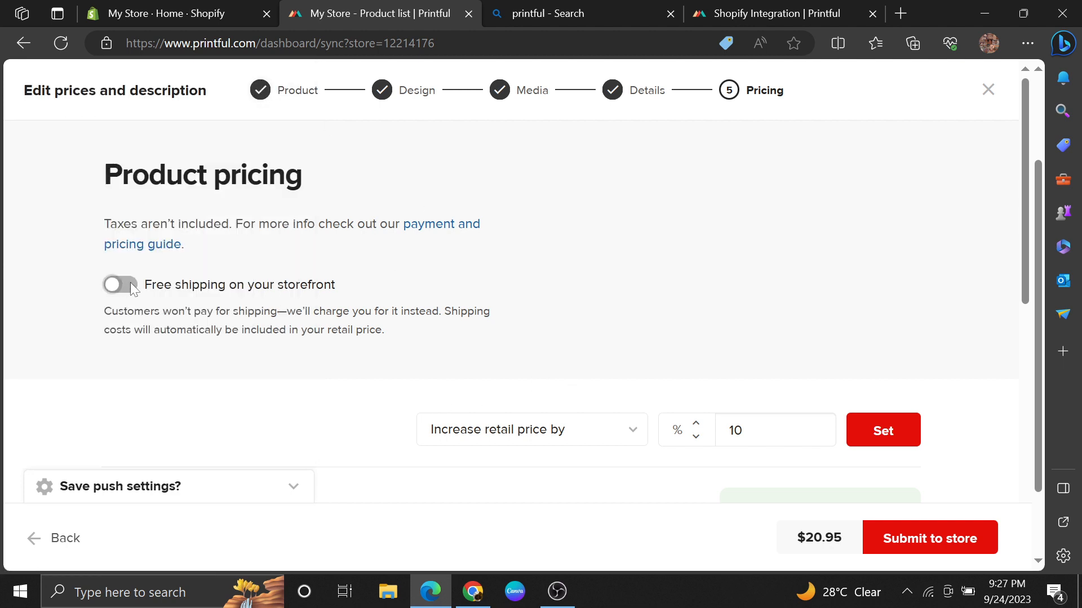
pyautogui.click(924, 549)
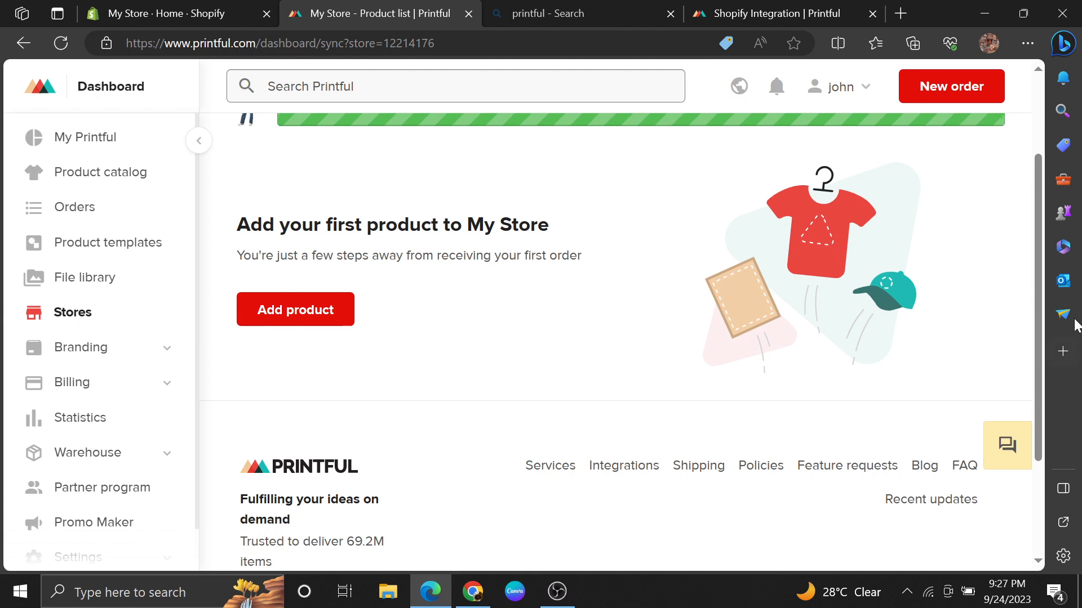
pyautogui.scroll(1, 1028, 261)
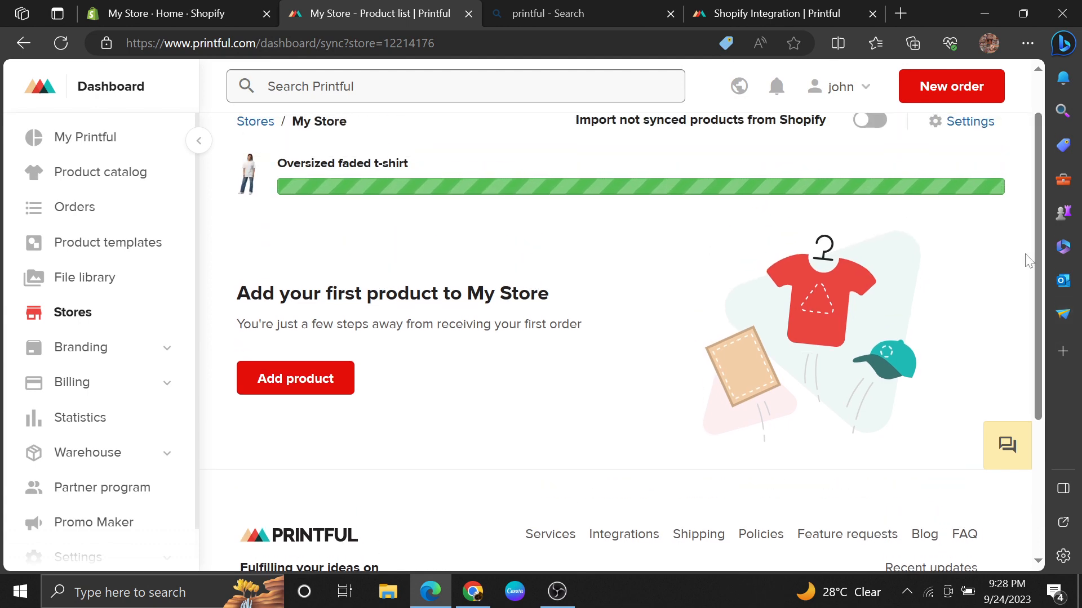
pyautogui.hotkey('ctrl', 'shift', 'Tab')
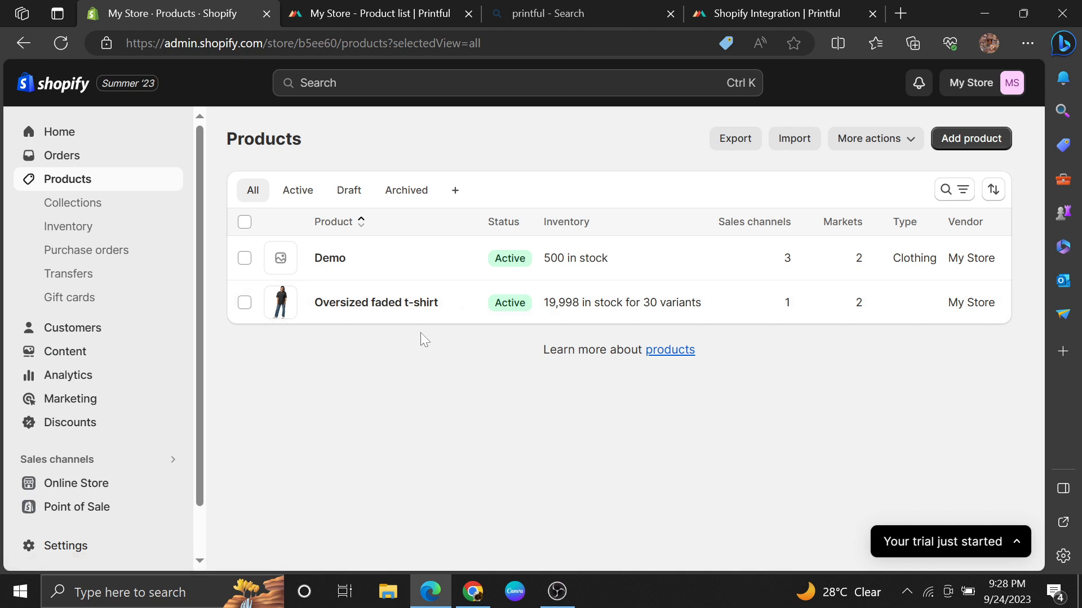